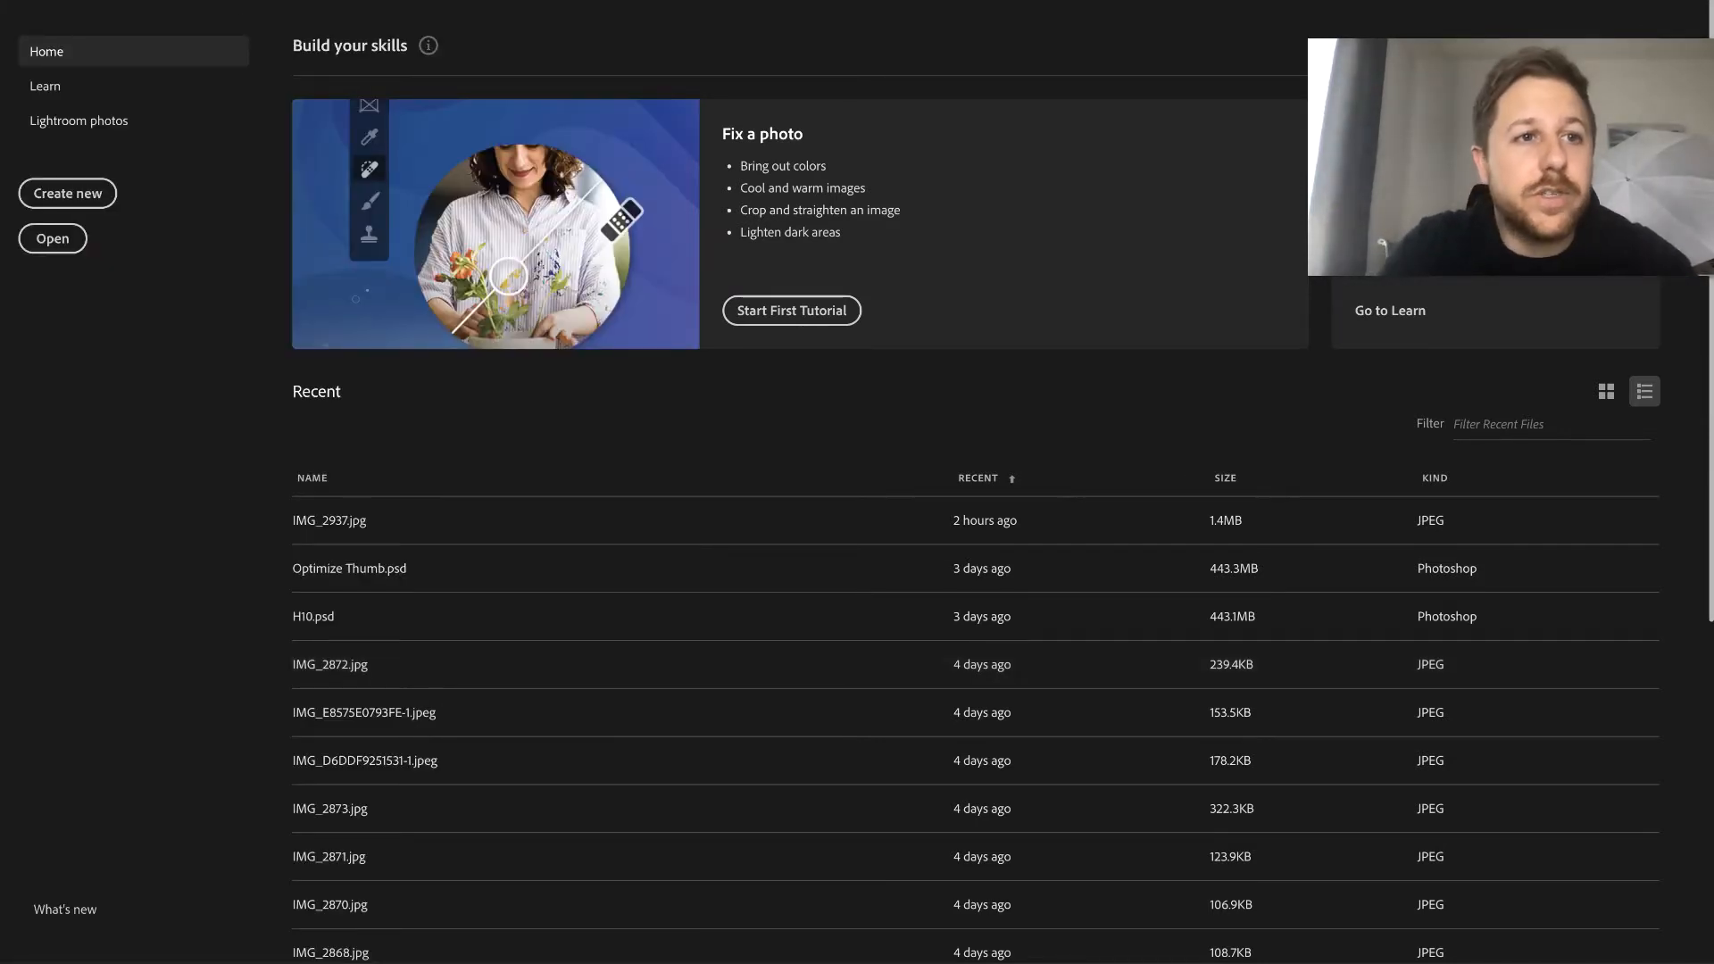
- Create a 1500 x 1500 px document at 300 ppi and place the IMG_2945 drill photo on its canvas
{"action": "left_click", "coordinate": [147, 0]}
{"action": "left_click", "coordinate": [165, 0]}
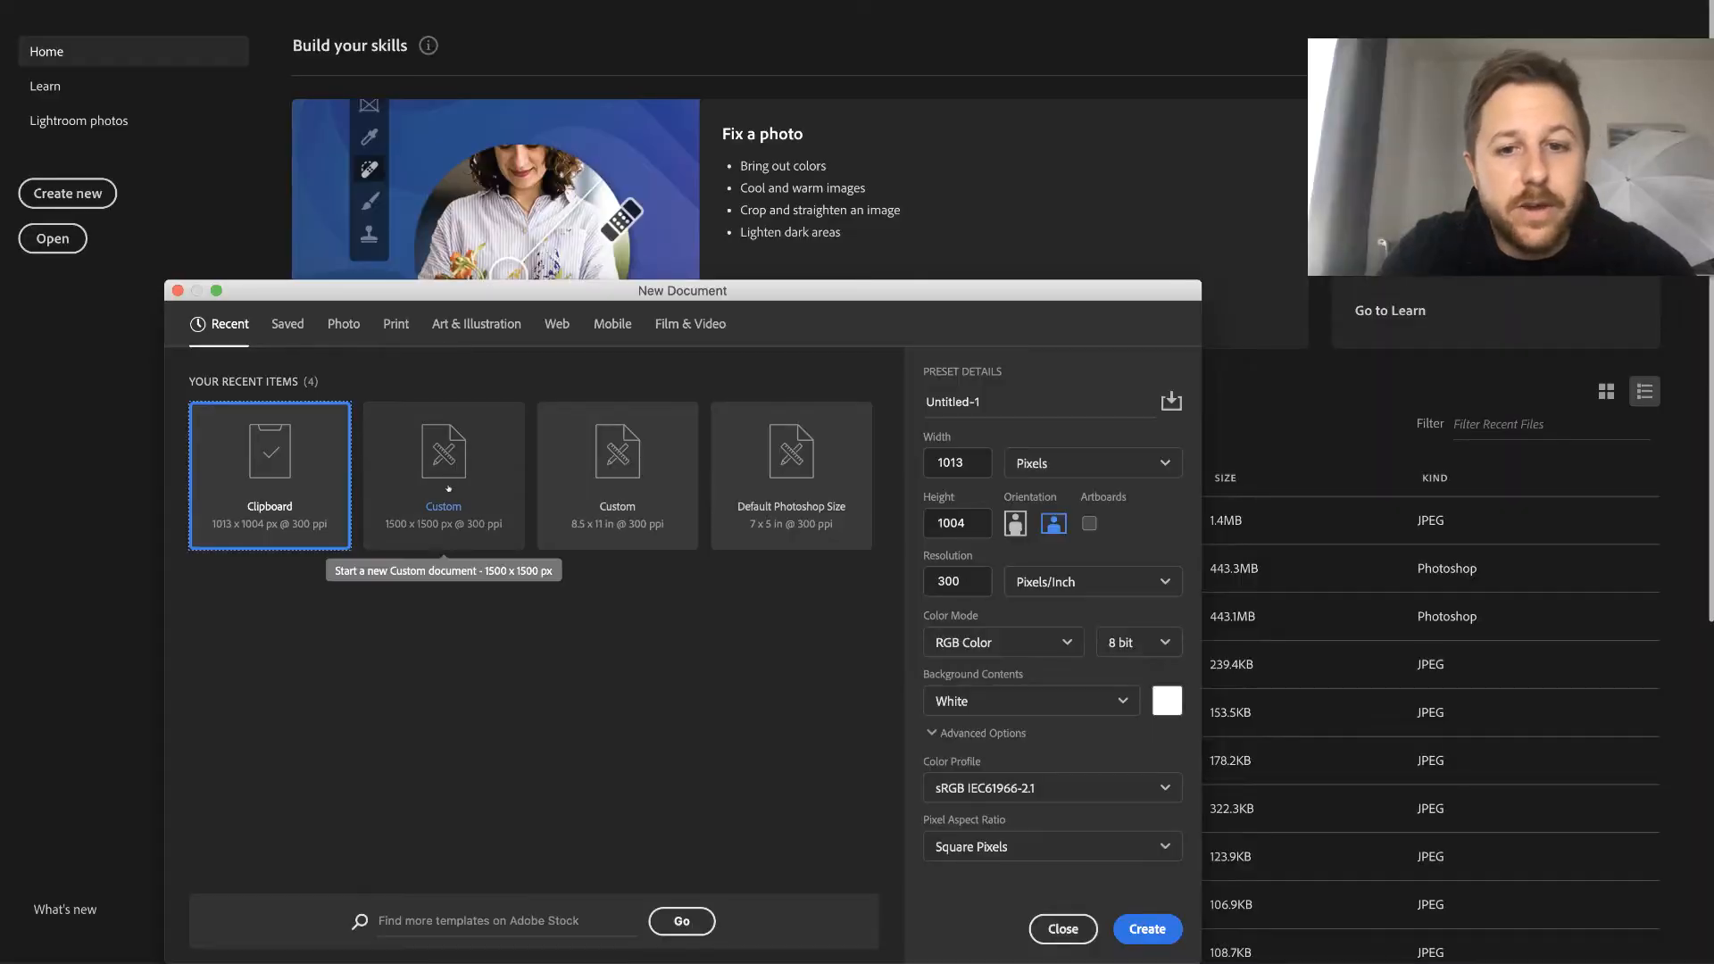
{"action": "left_click", "coordinate": [472, 477]}
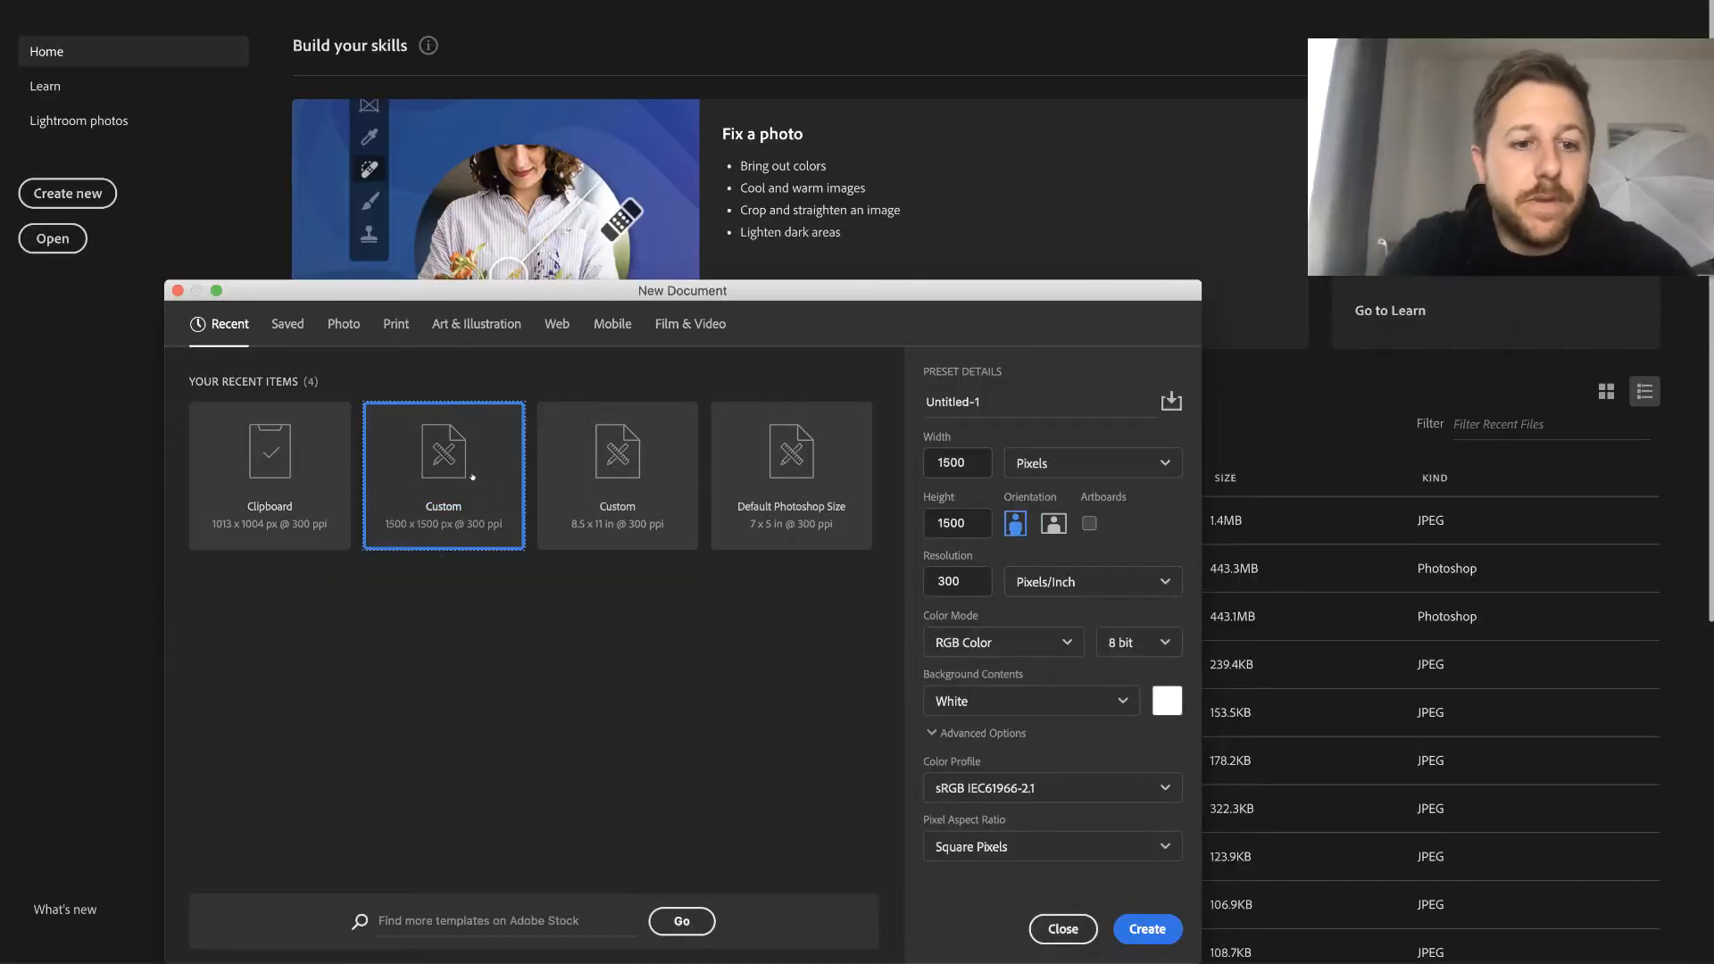
{"action": "left_click", "coordinate": [1147, 930]}
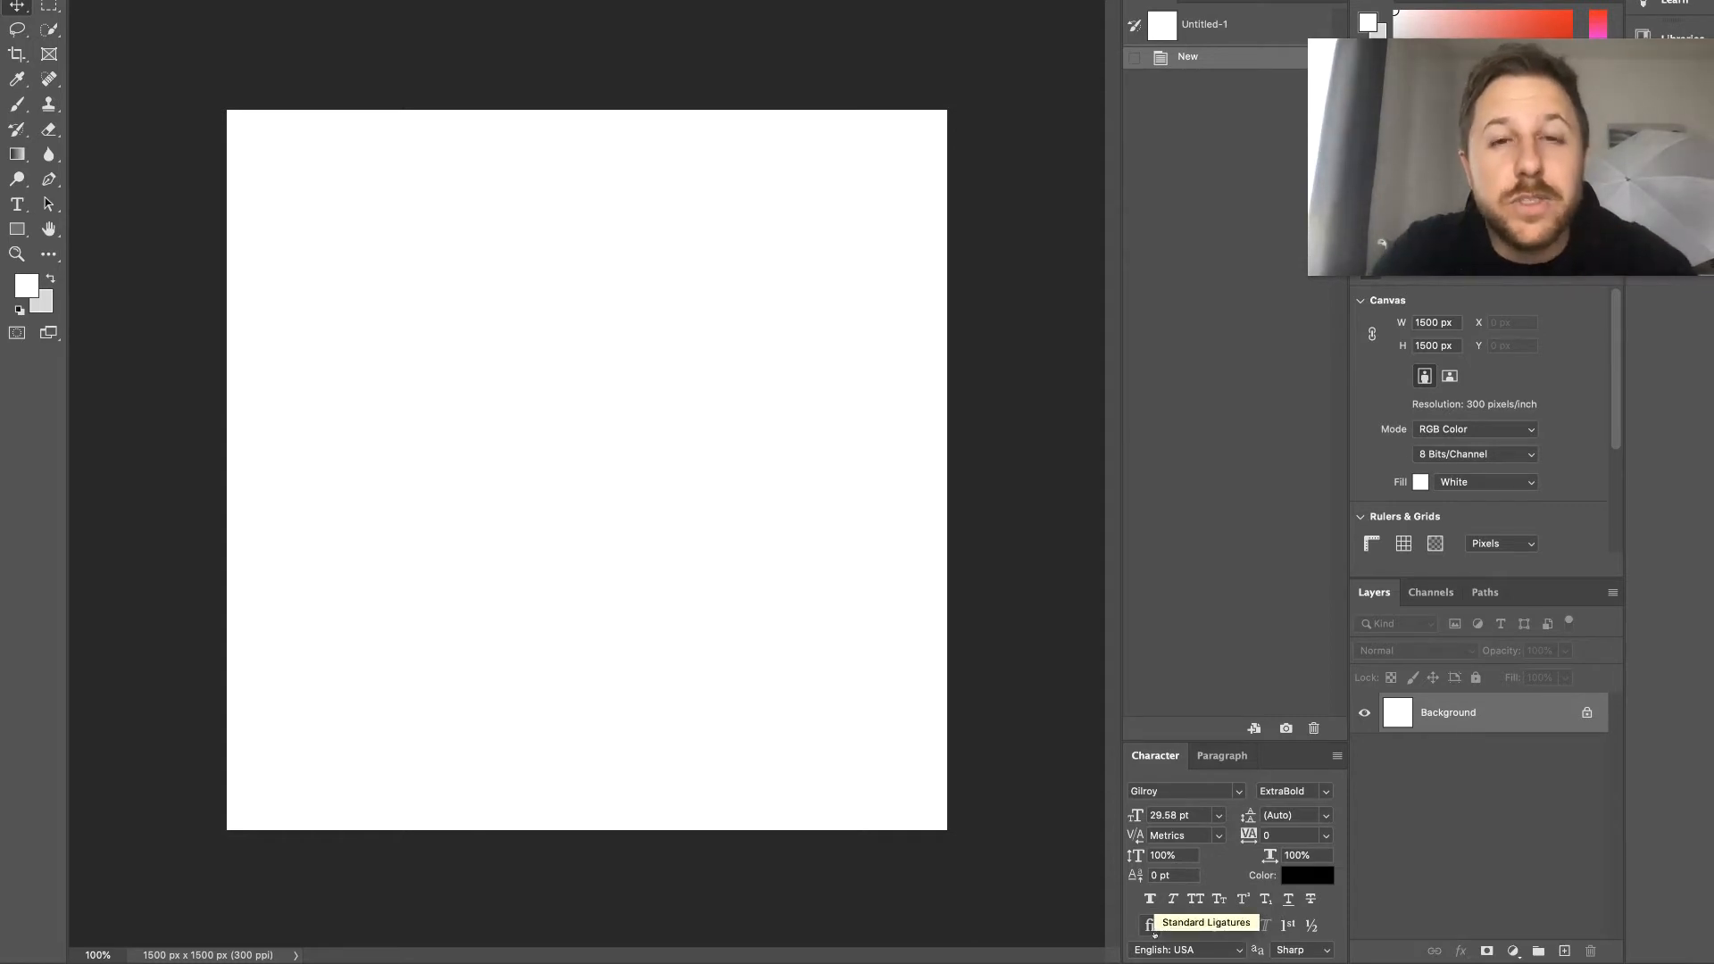
{"action": "left_click_drag", "start_coordinate": [1173, 937], "coordinate": [741, 498]}
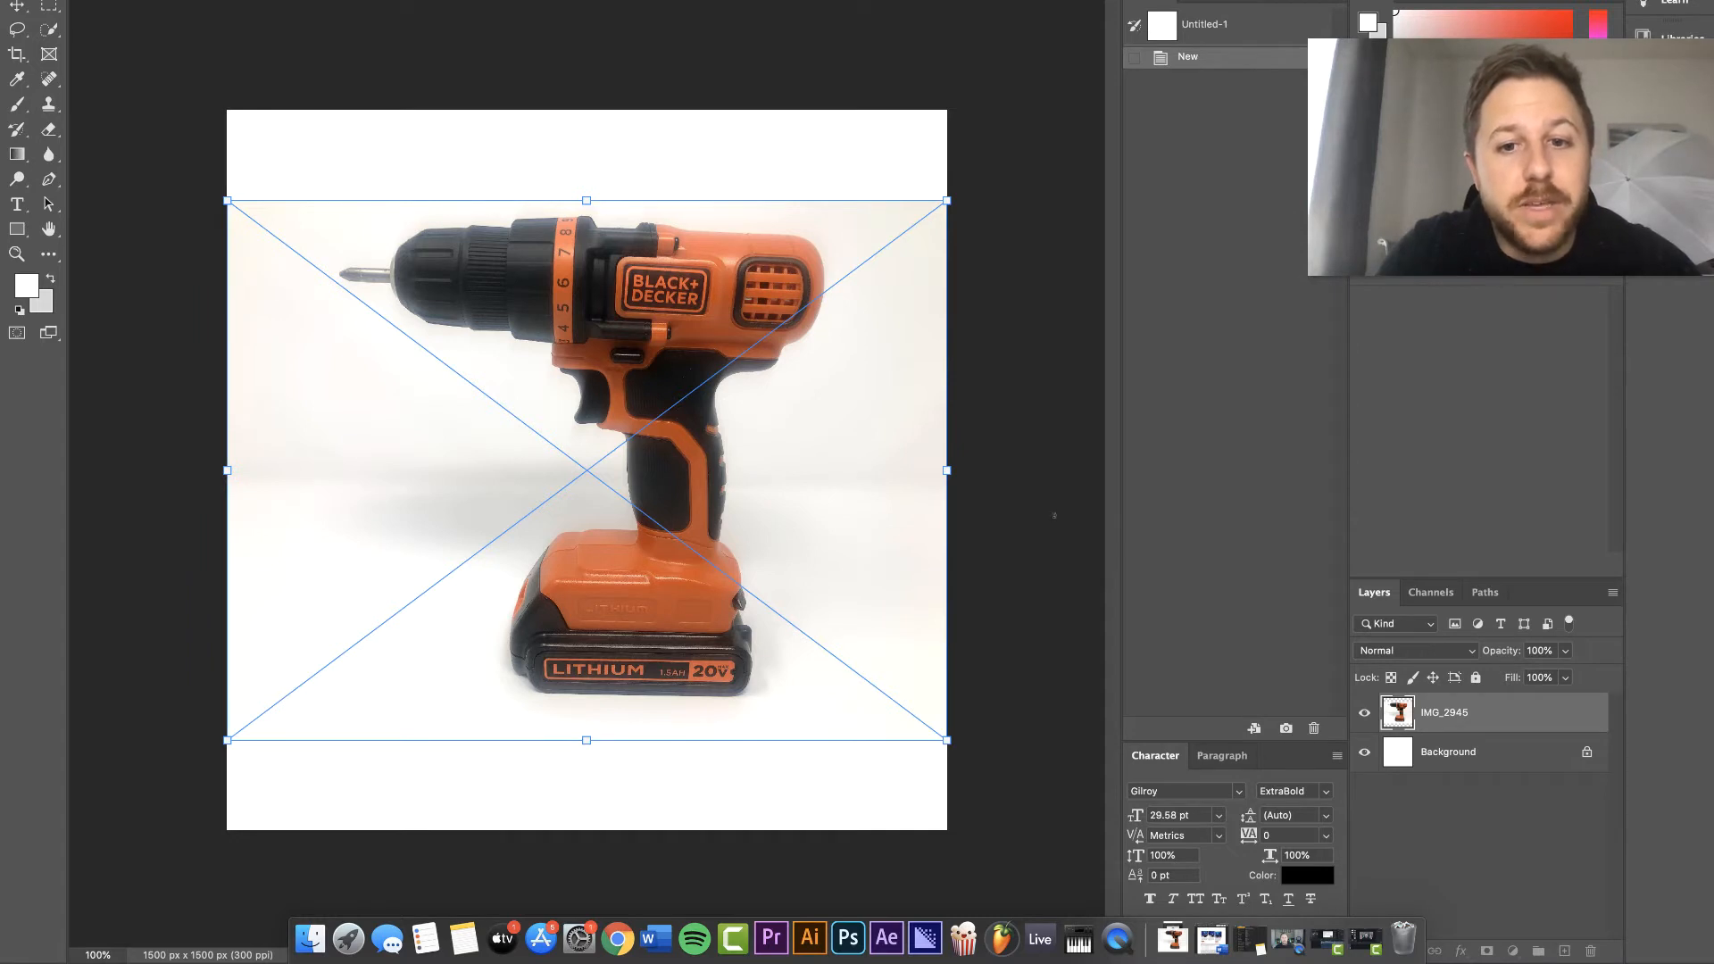
{"action": "key", "text": "Return"}
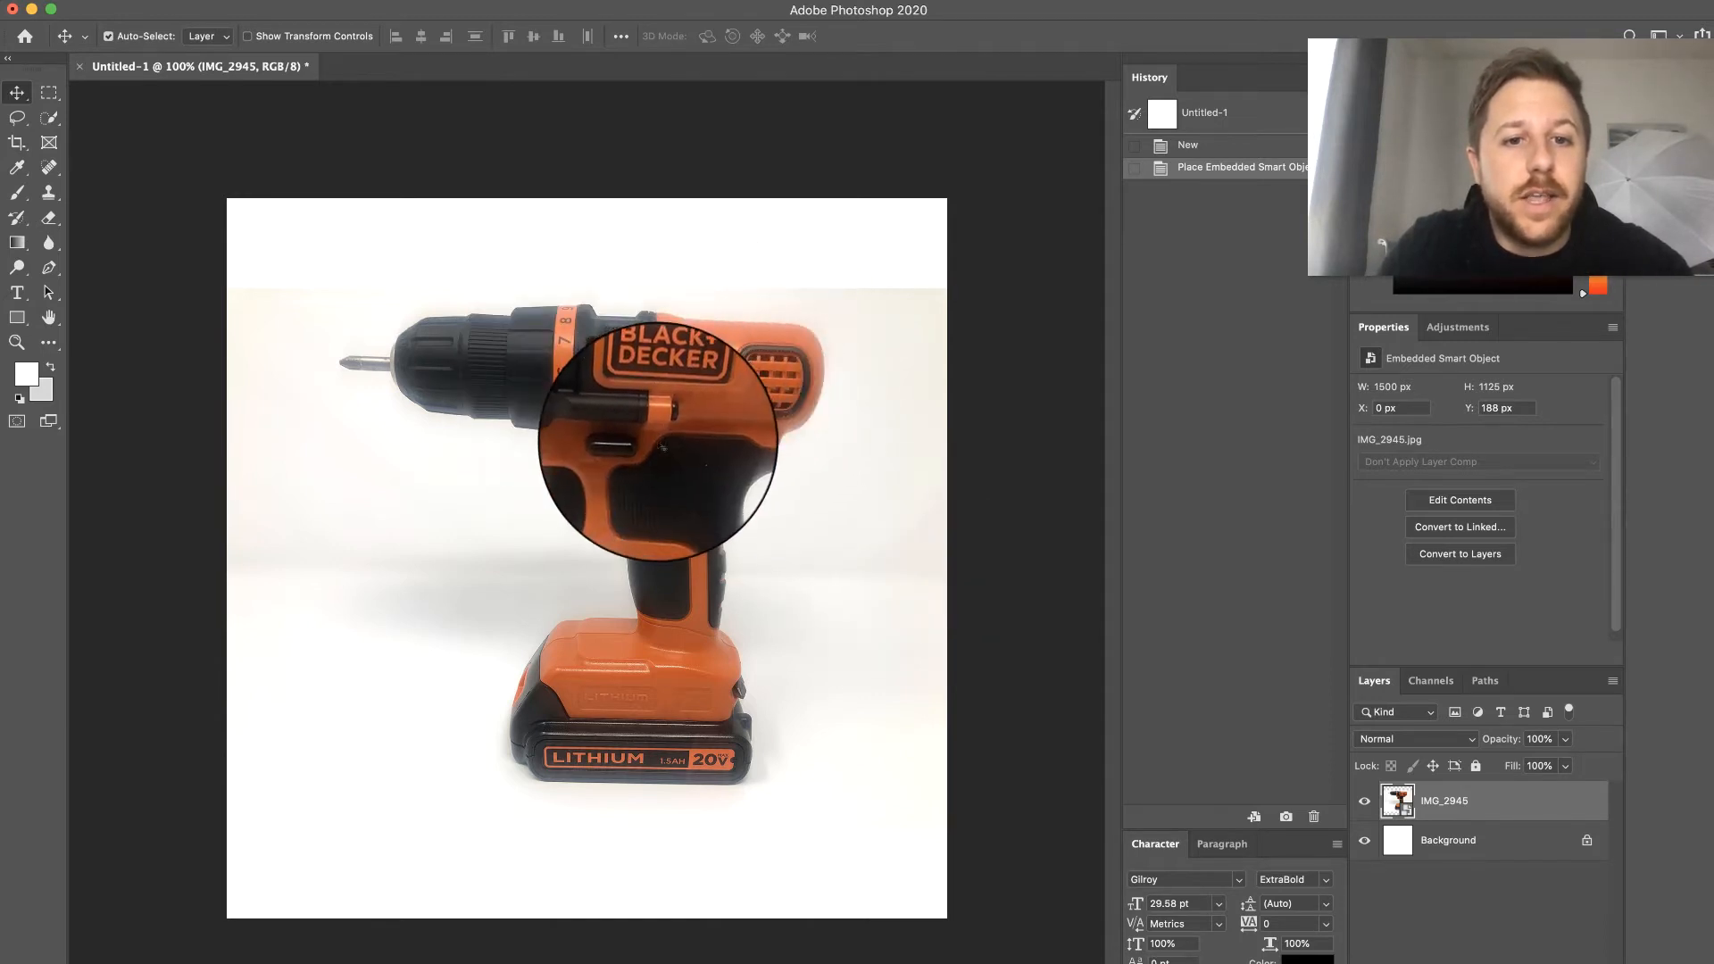
- Select the whole drill including its metal bit with Quick Selection, removing the white area by the trigger from the selection
{"action": "left_click", "coordinate": [49, 117]}
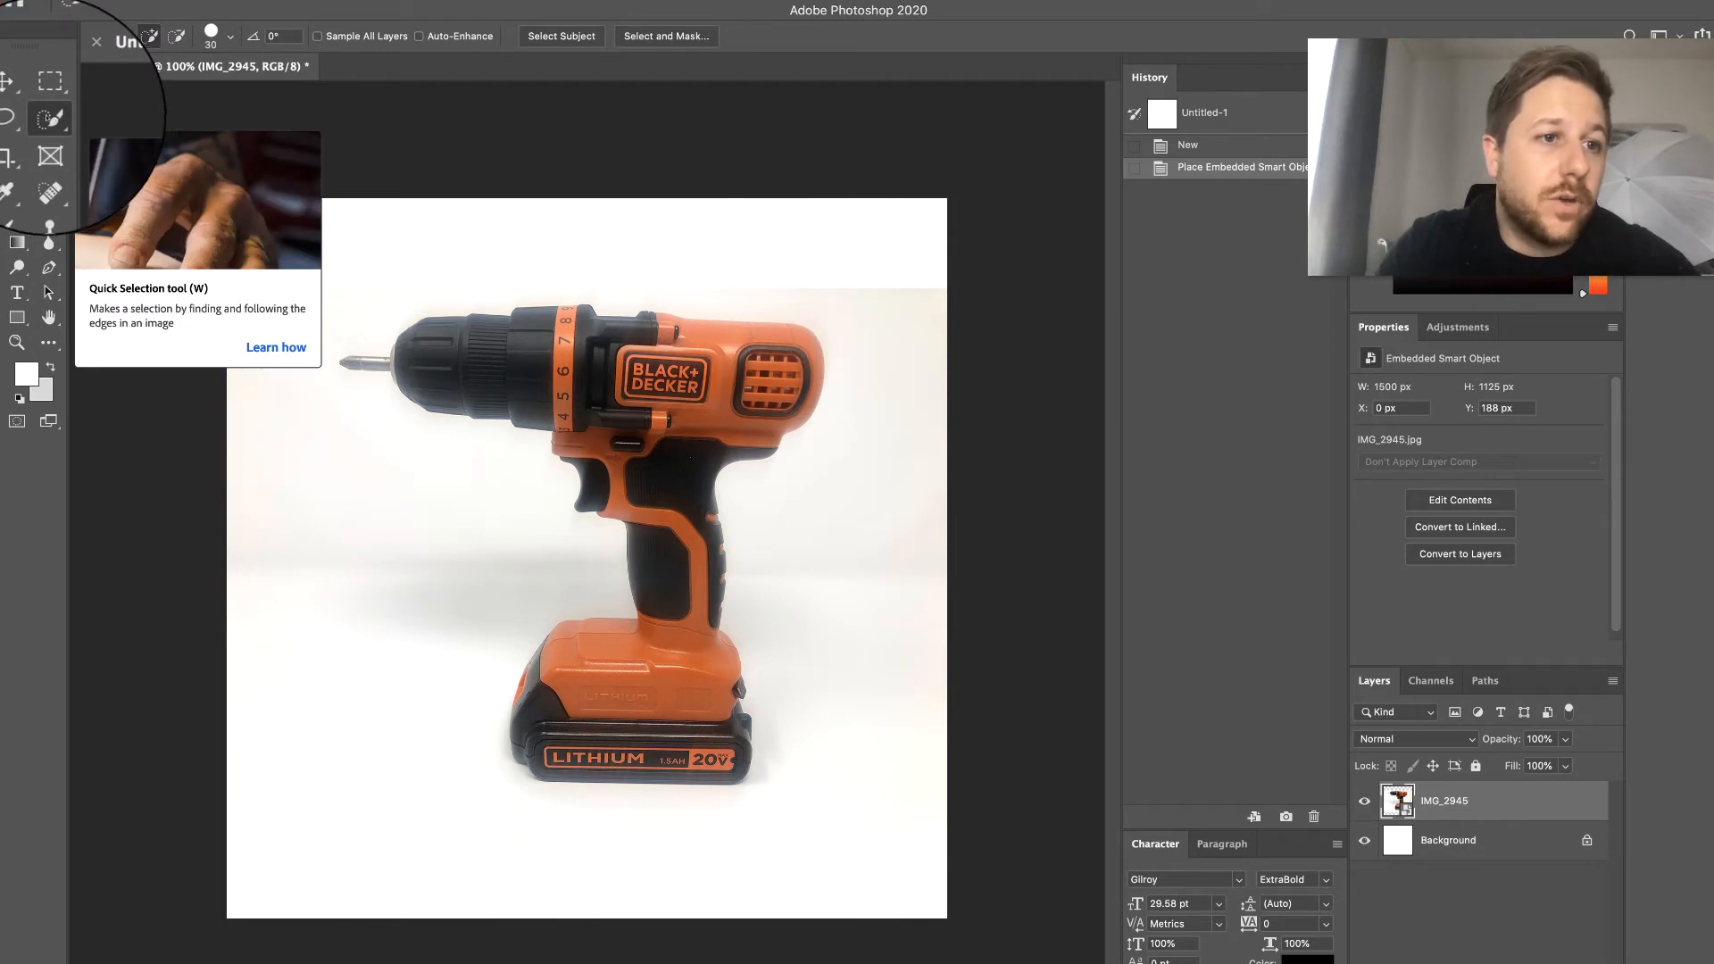
{"action": "mouse_move", "coordinate": [612, 688]}
{"action": "left_mouse_down"}
{"action": "mouse_move", "coordinate": [572, 689]}
{"action": "mouse_move", "coordinate": [551, 720]}
{"action": "mouse_move", "coordinate": [628, 719]}
{"action": "mouse_move", "coordinate": [690, 613]}
{"action": "left_mouse_up"}
{"action": "mouse_move", "coordinate": [692, 555]}
{"action": "left_mouse_down"}
{"action": "mouse_move", "coordinate": [683, 389]}
{"action": "mouse_move", "coordinate": [750, 379]}
{"action": "mouse_move", "coordinate": [705, 335]}
{"action": "mouse_move", "coordinate": [555, 361]}
{"action": "left_mouse_up"}
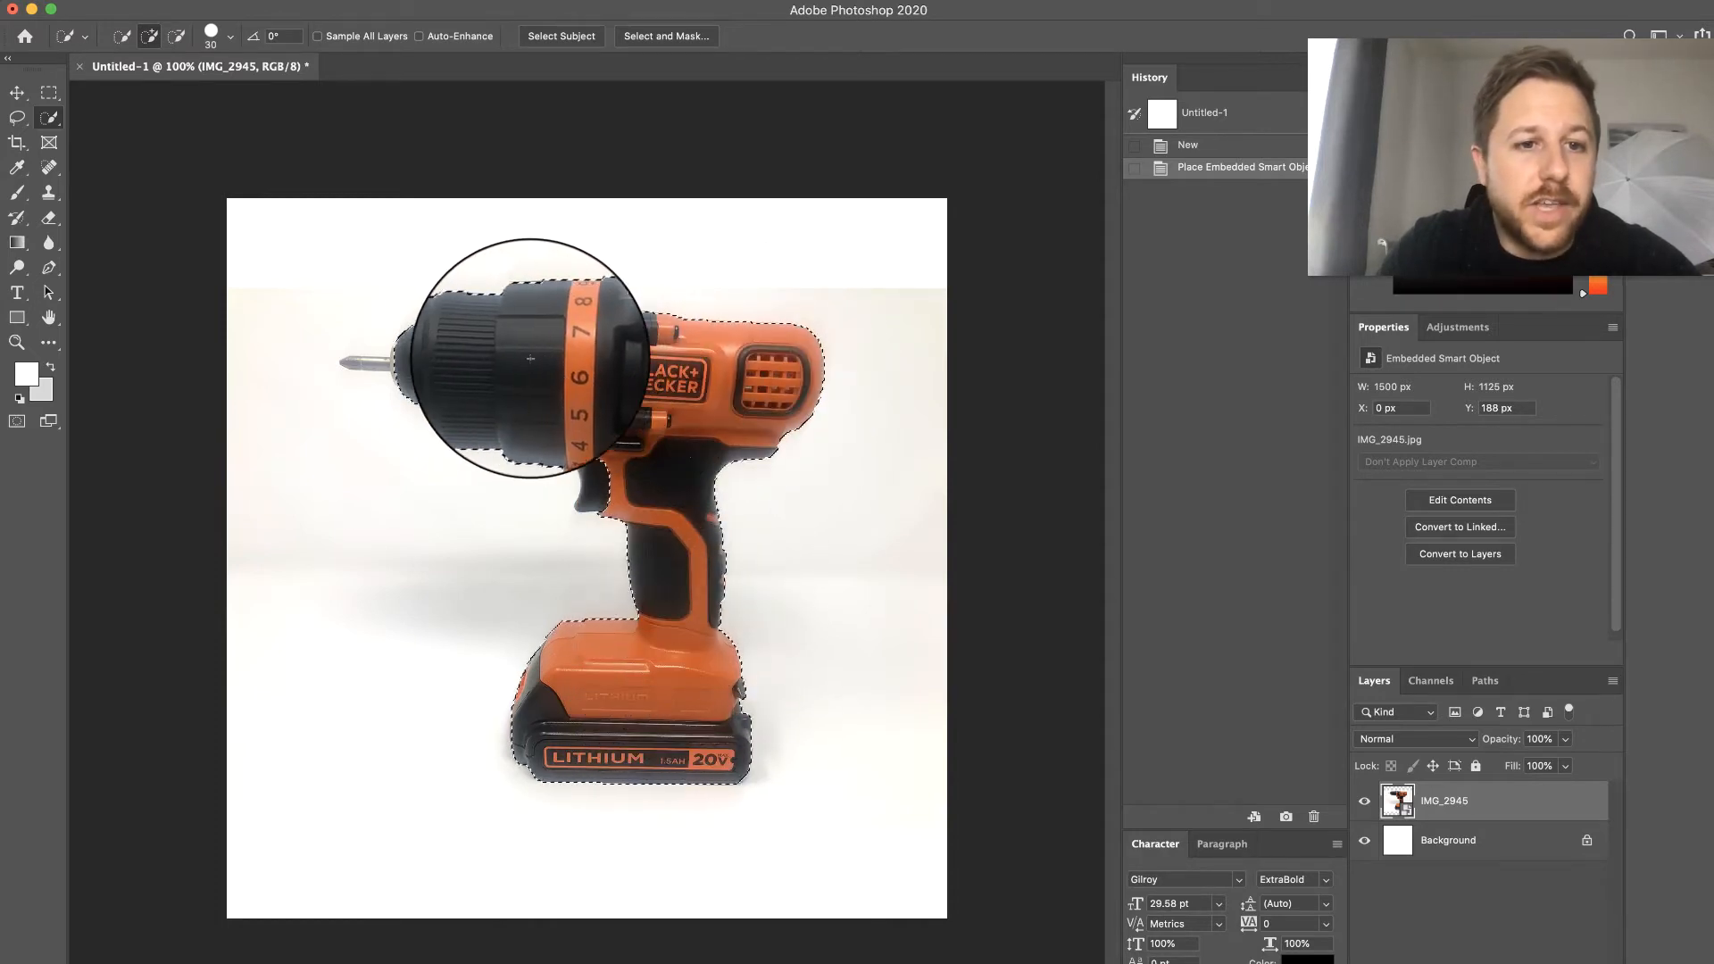
{"action": "mouse_move", "coordinate": [427, 361]}
{"action": "left_mouse_down"}
{"action": "mouse_move", "coordinate": [384, 365]}
{"action": "mouse_move", "coordinate": [438, 365]}
{"action": "left_mouse_up"}
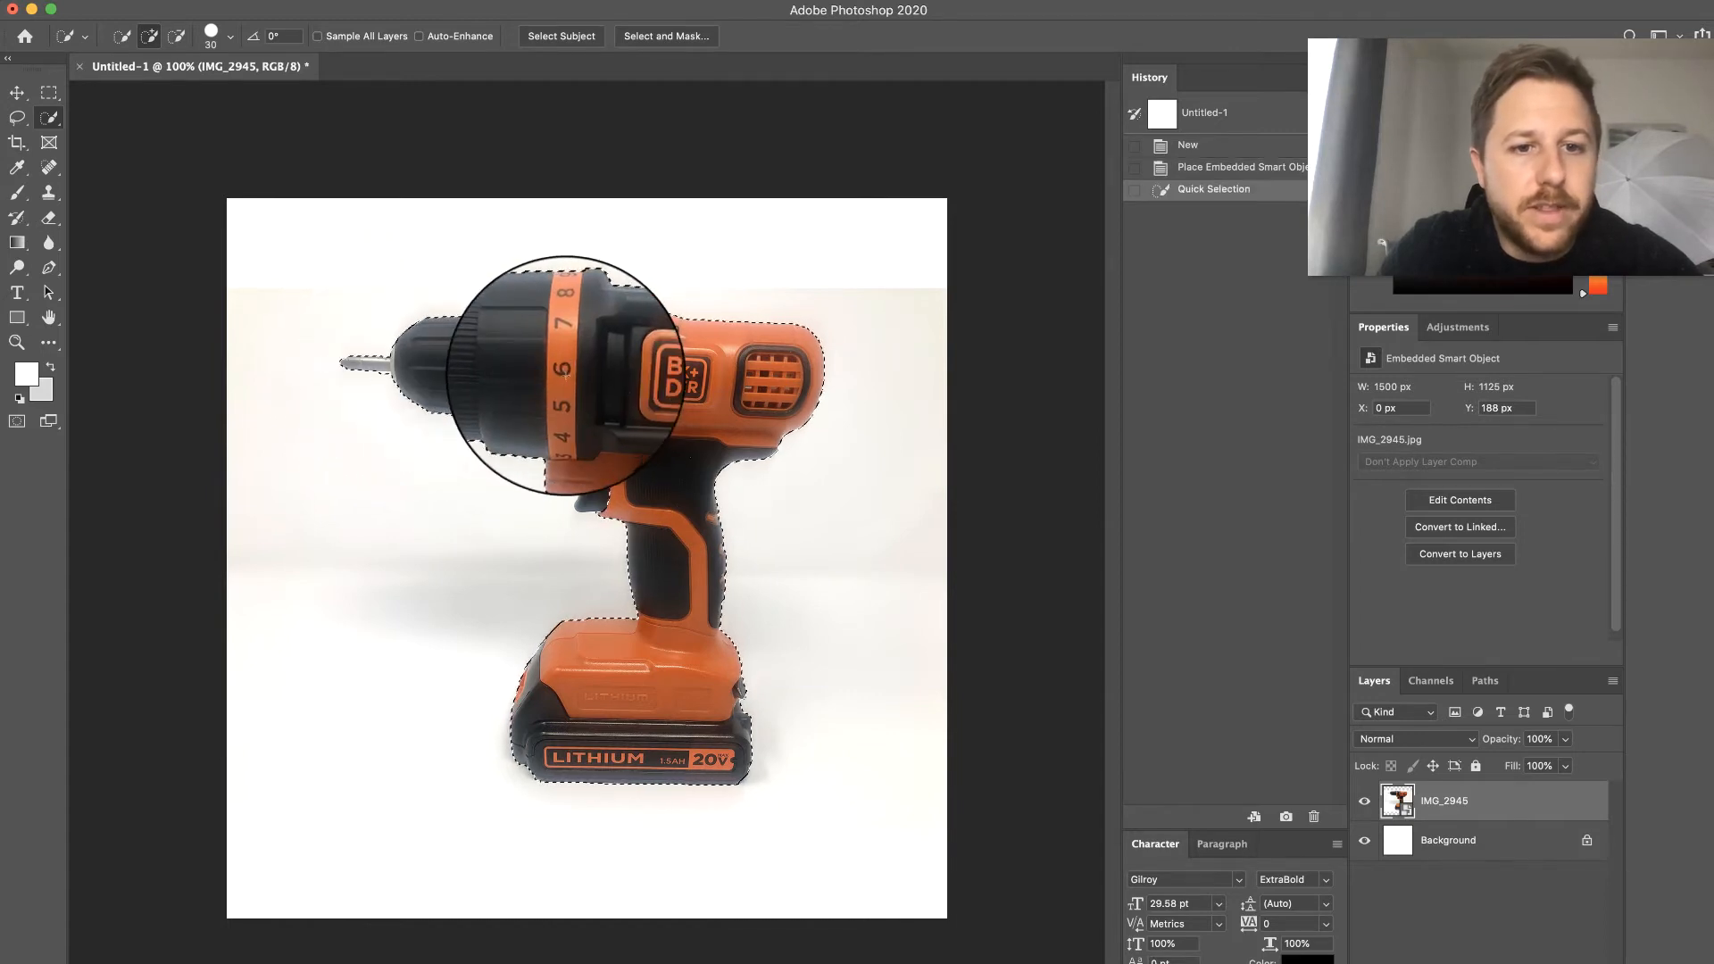
{"action": "left_click", "coordinate": [576, 466]}
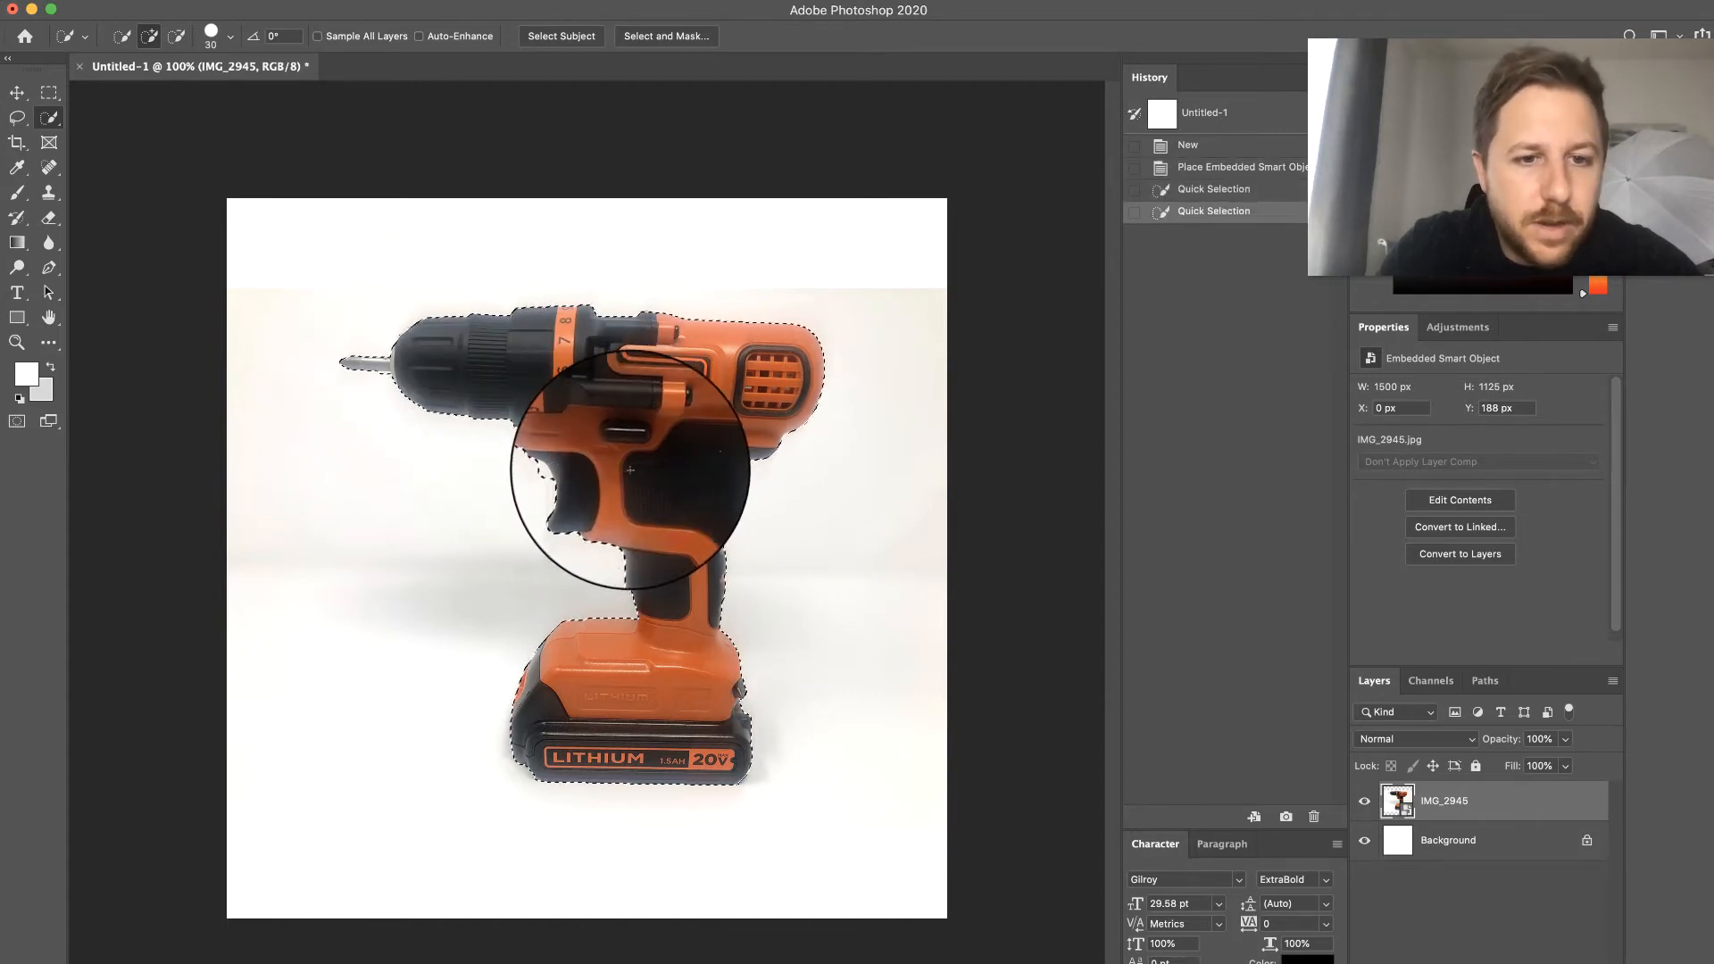
{"action": "left_click", "coordinate": [564, 479], "text": "alt"}
{"action": "key", "text": "alt"}
{"action": "left_click", "coordinate": [571, 471], "text": "alt"}
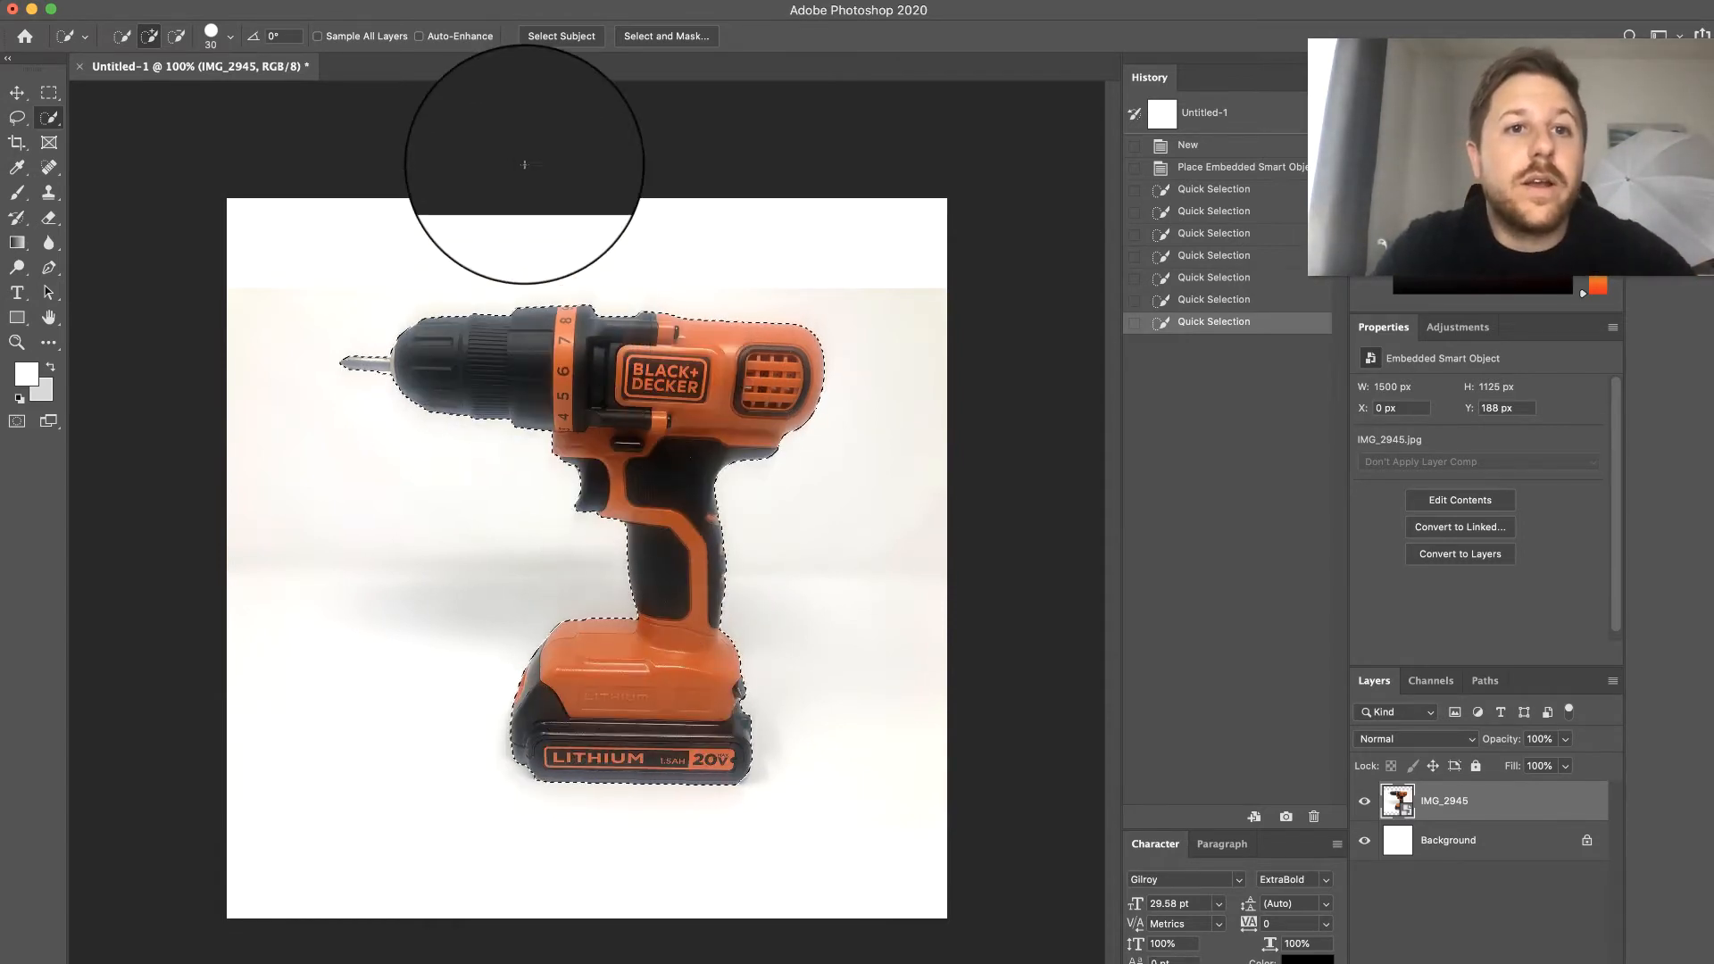
- Refine the drill selection in Select and Mask with a 2 px edge radius and slight smoothing
{"action": "left_click", "coordinate": [667, 35]}
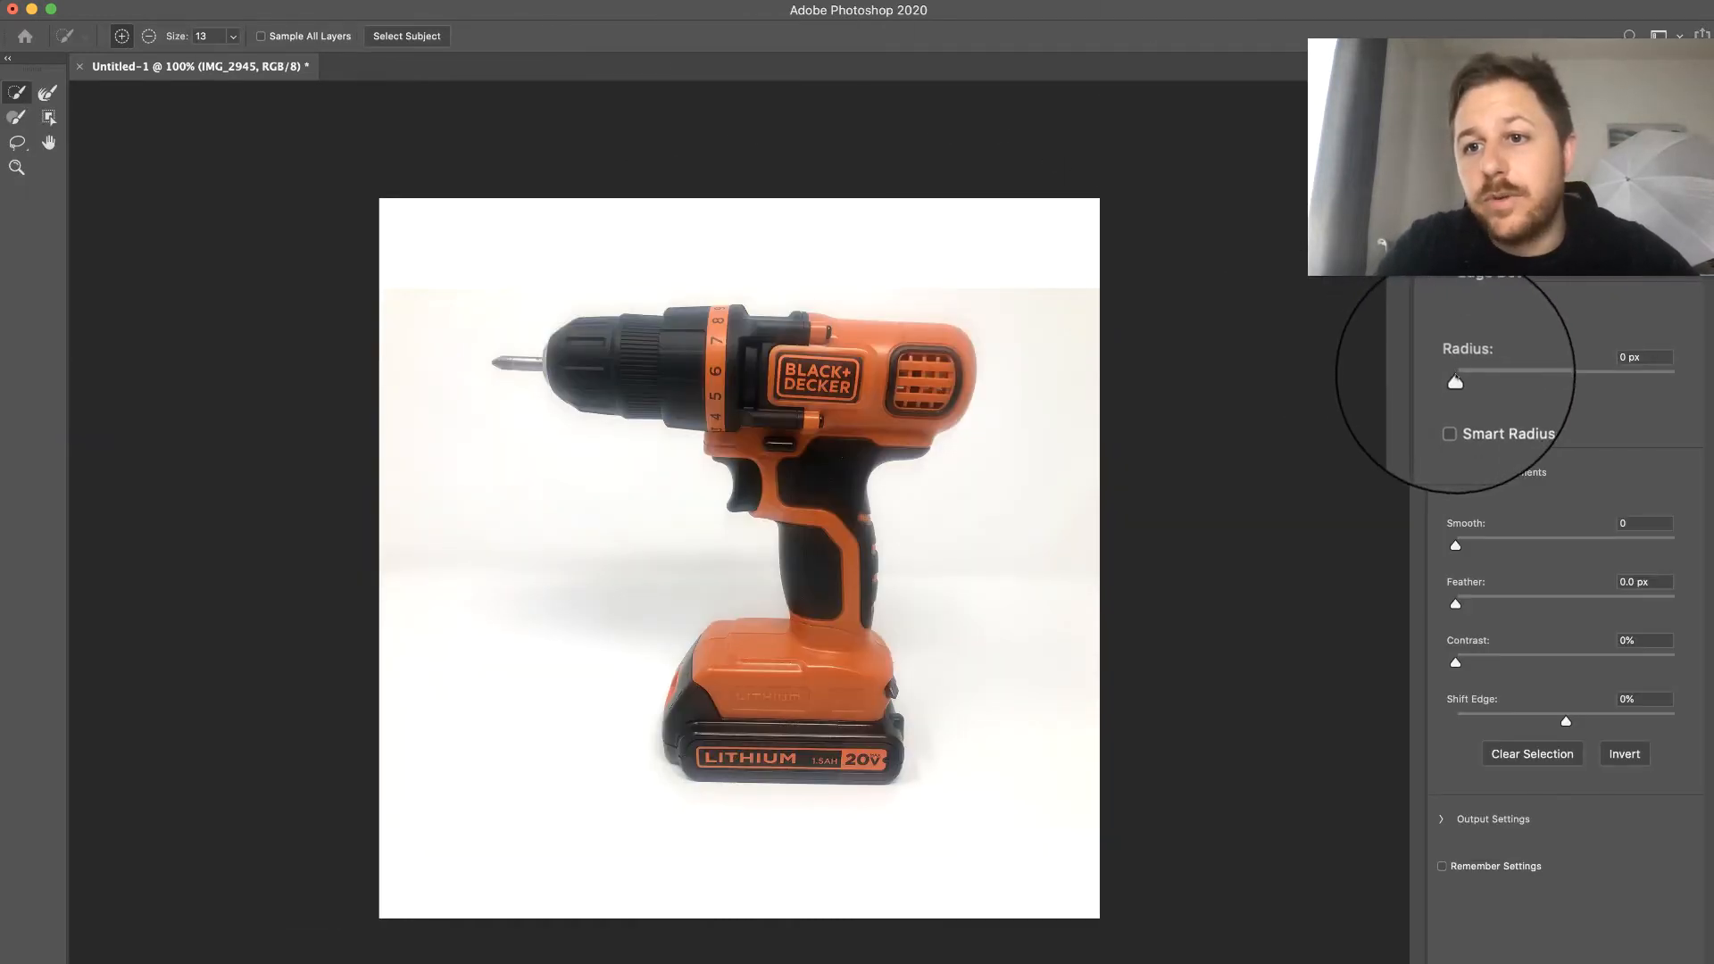
{"action": "left_click_drag", "start_coordinate": [1455, 380], "coordinate": [1477, 380]}
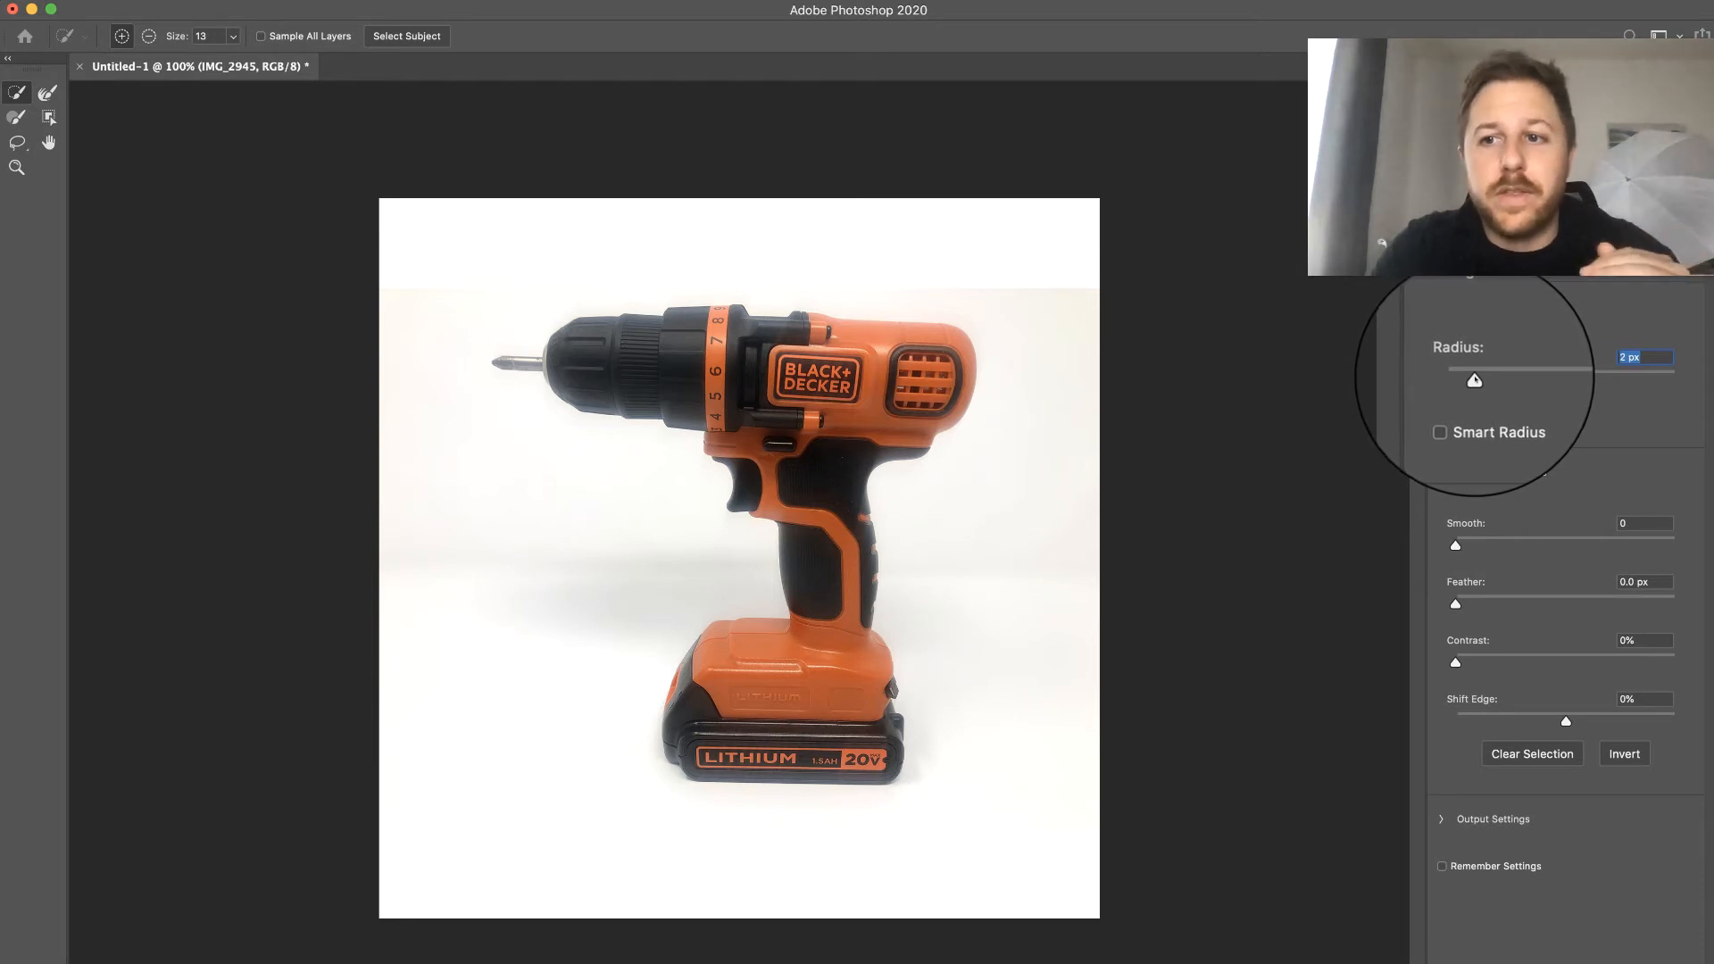
{"action": "left_click_drag", "start_coordinate": [1458, 543], "coordinate": [1474, 543]}
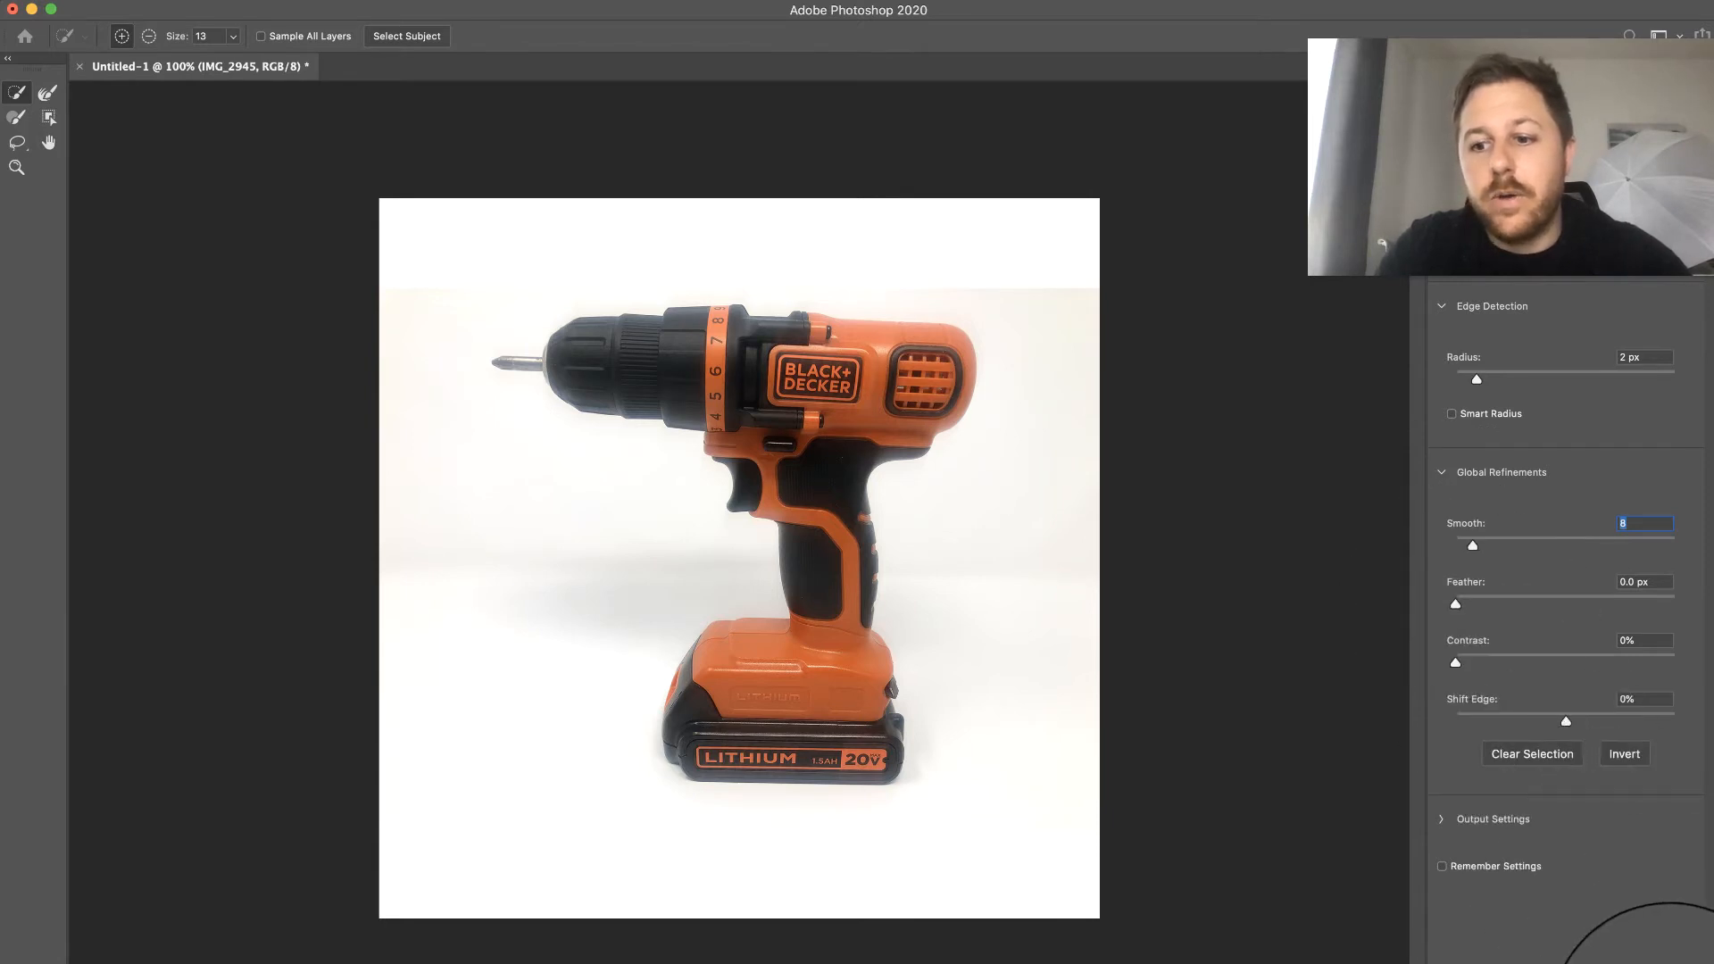
{"action": "left_click", "coordinate": [1670, 963]}
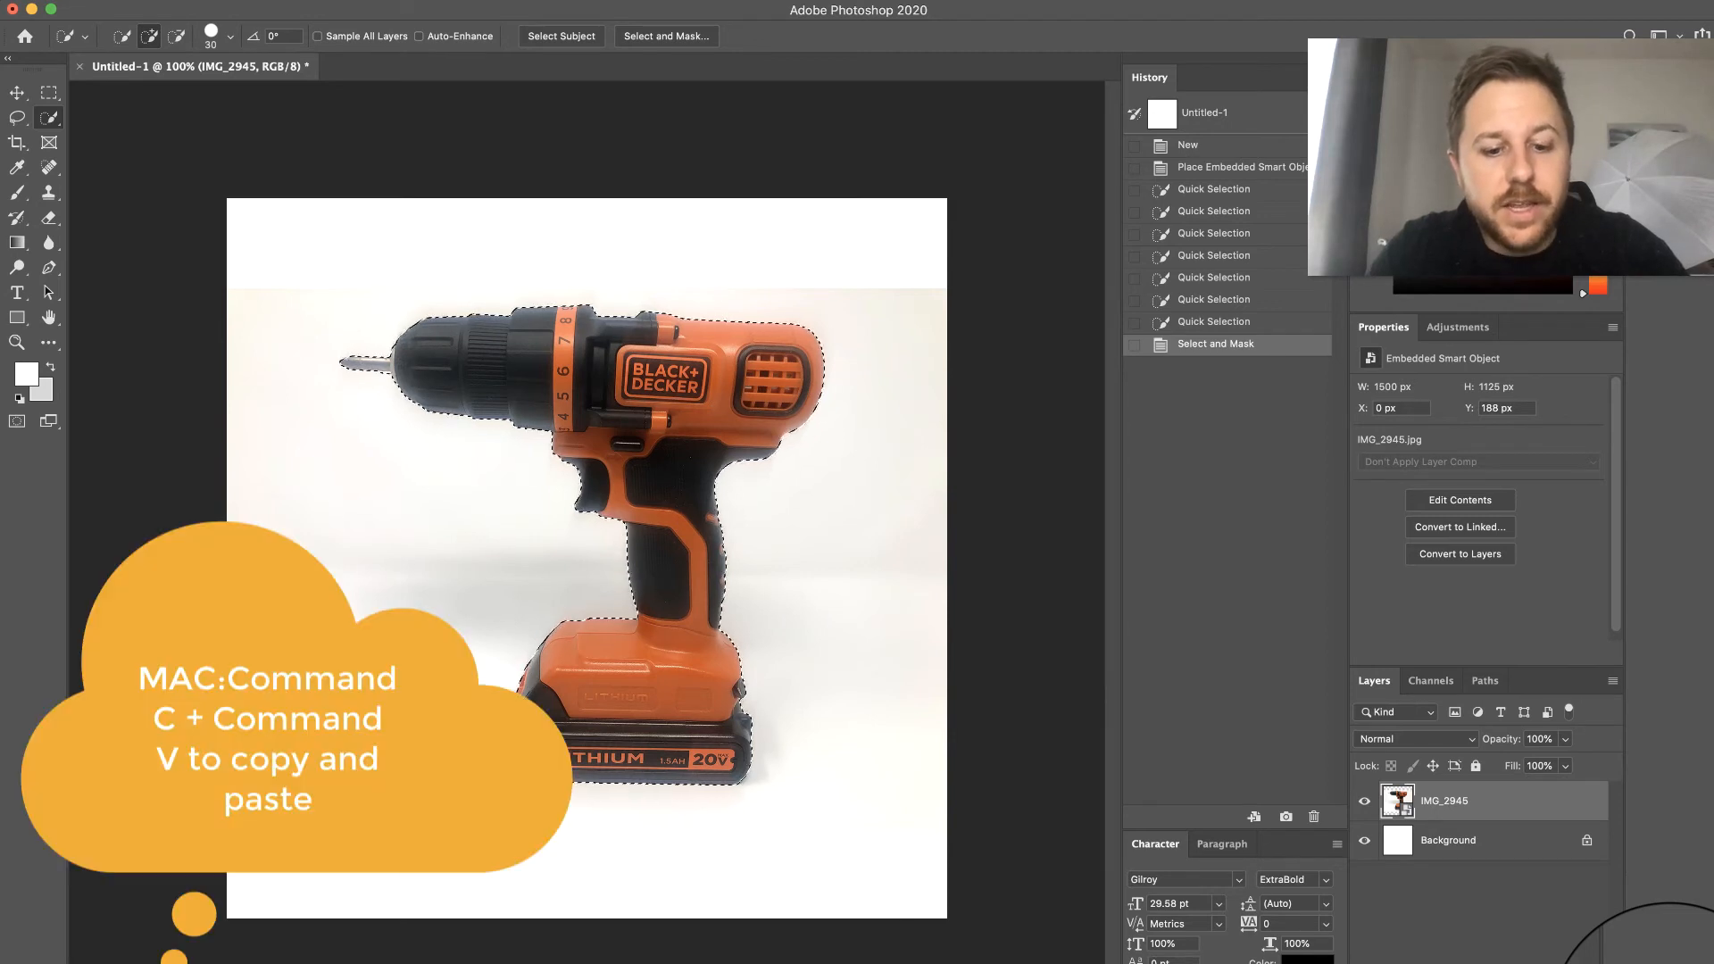
- Copy the selected drill onto its own layer and hide the IMG_2945 photo layer
{"action": "key", "text": "super+c"}
{"action": "key", "text": "super+v"}
{"action": "key", "text": "super+space"}
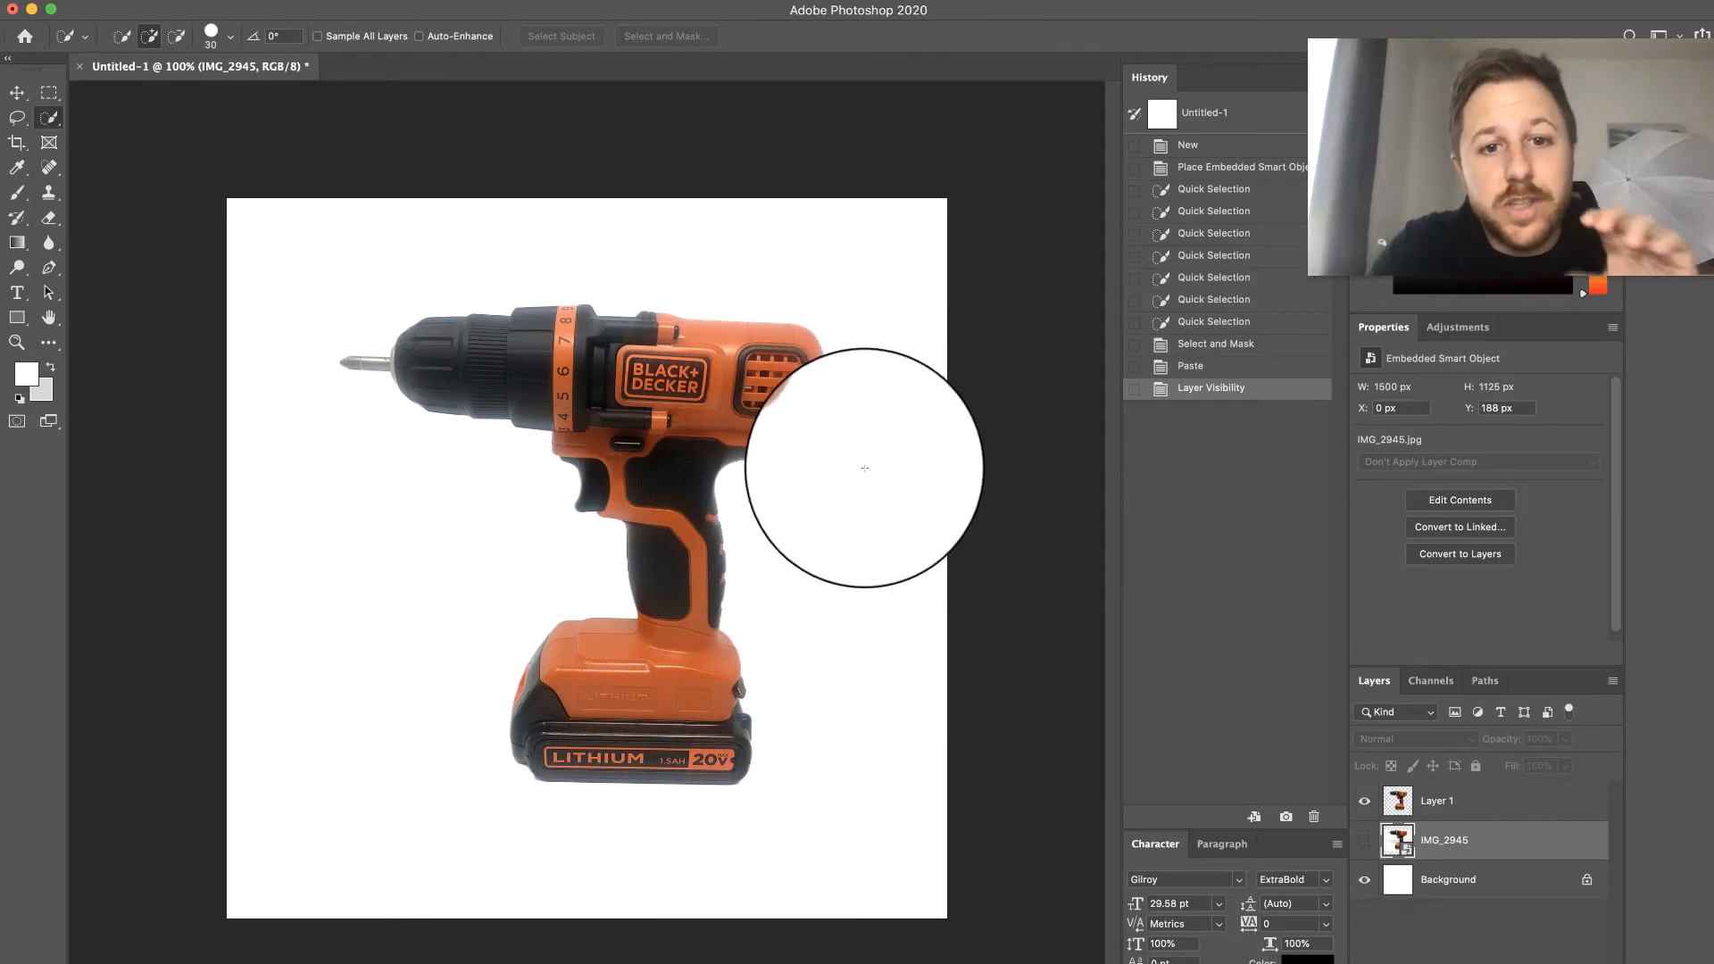
- Enlarge the cutout drill on Layer 1 to 1452 x 1438 px and position it to fill almost the whole canvas
{"action": "left_click", "coordinate": [1472, 801]}
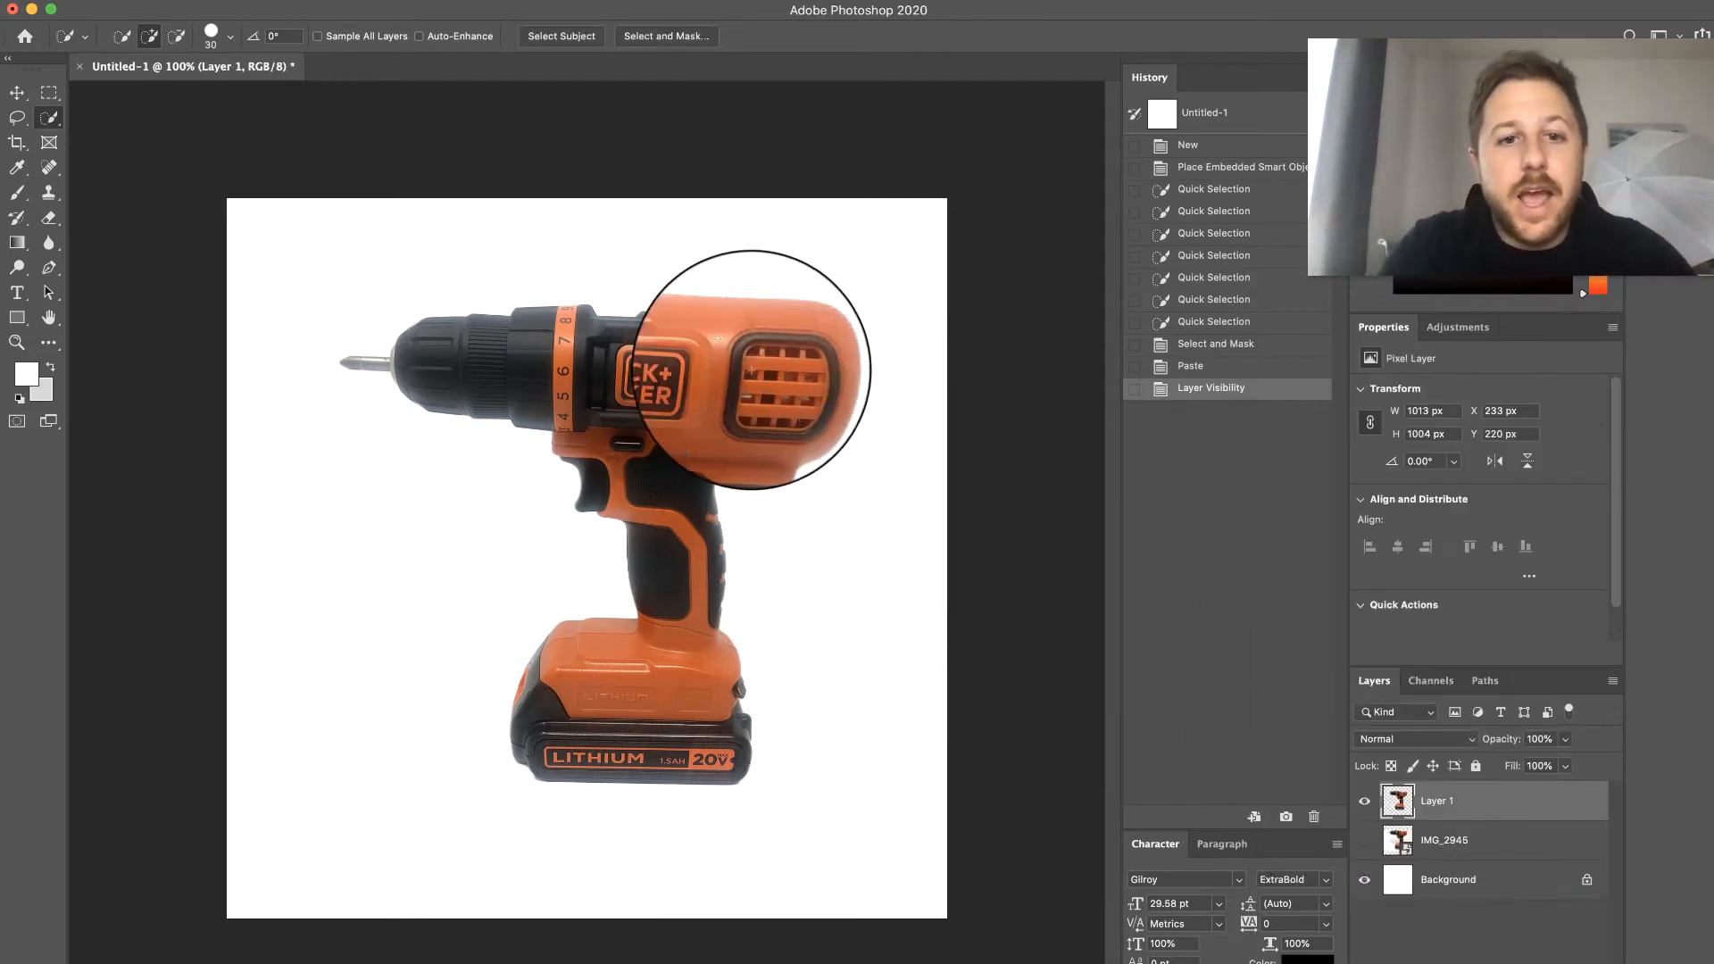
{"action": "key", "text": "ctrl+t"}
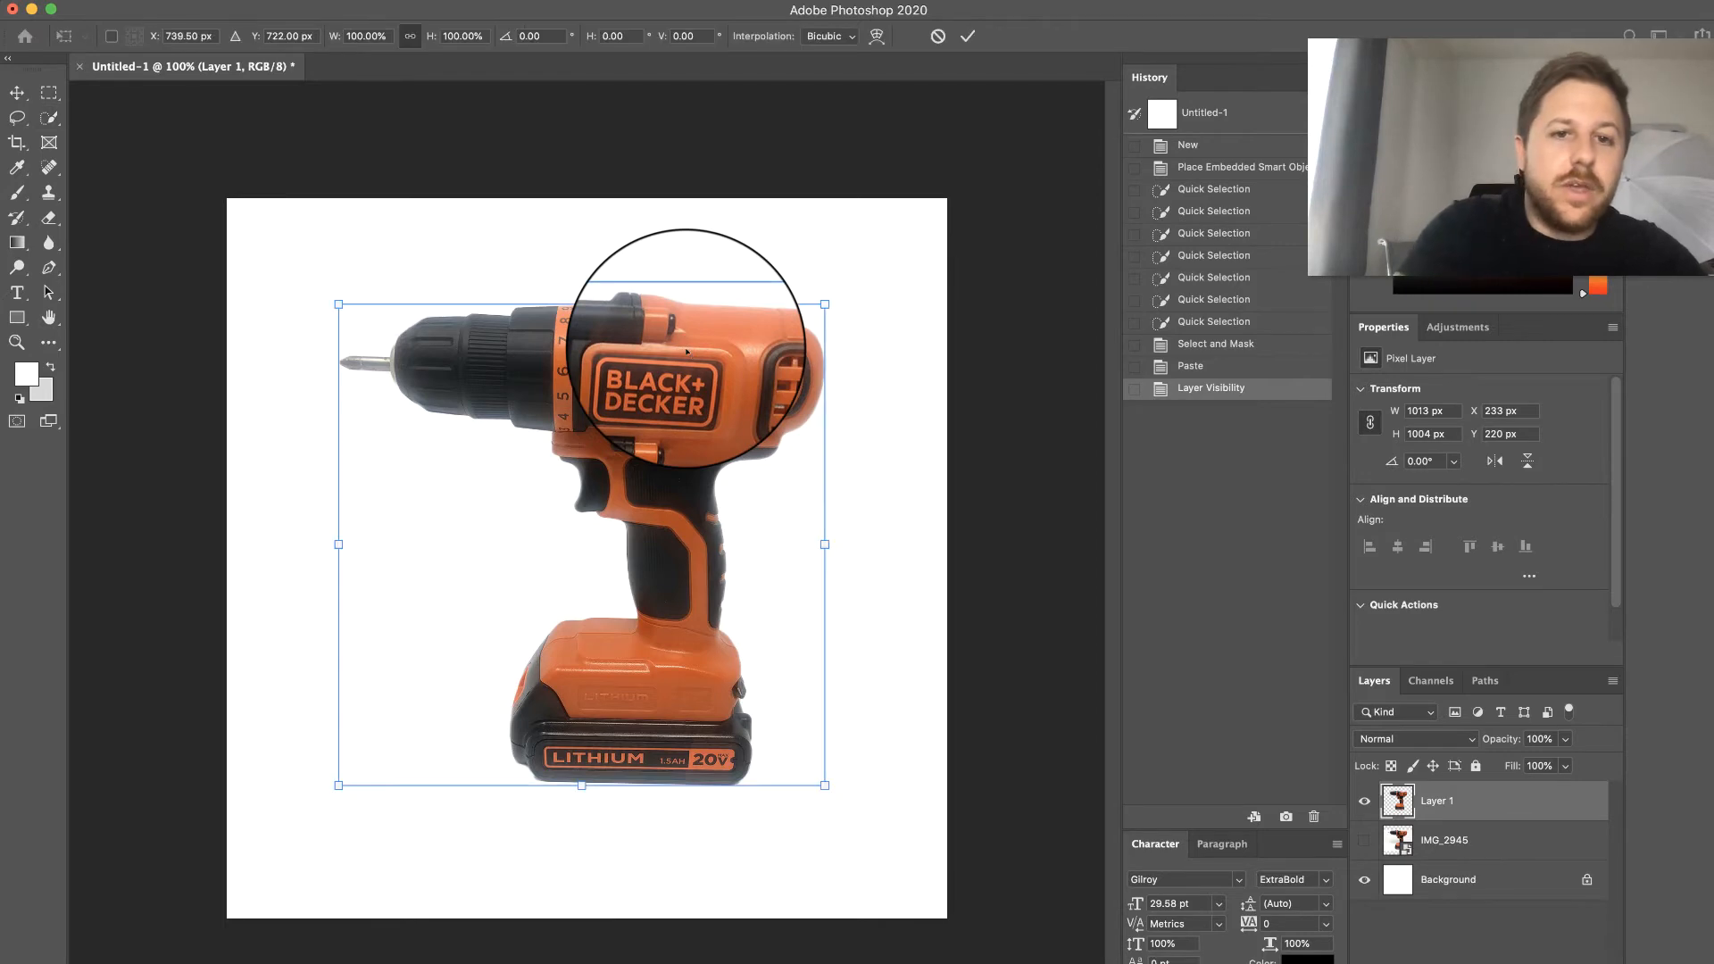
{"action": "left_click_drag", "start_coordinate": [355, 309], "coordinate": [346, 301]}
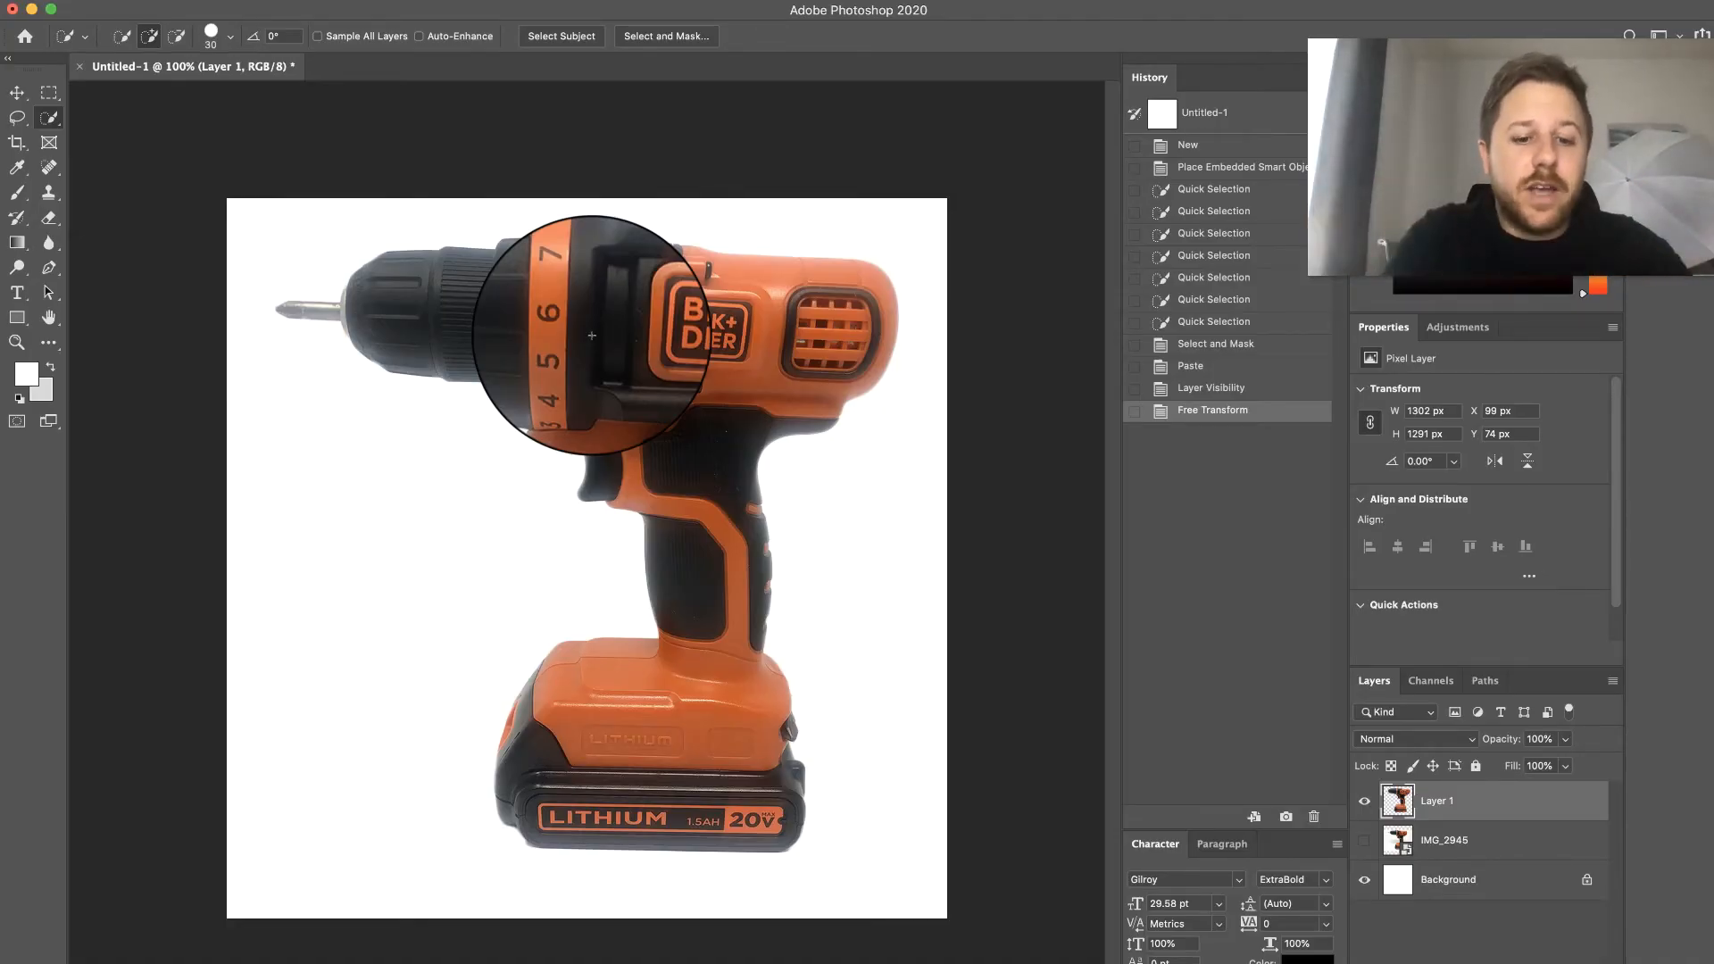
{"action": "key", "text": "ctrl+t"}
{"action": "left_click_drag", "start_coordinate": [274, 234], "coordinate": [224, 184]}
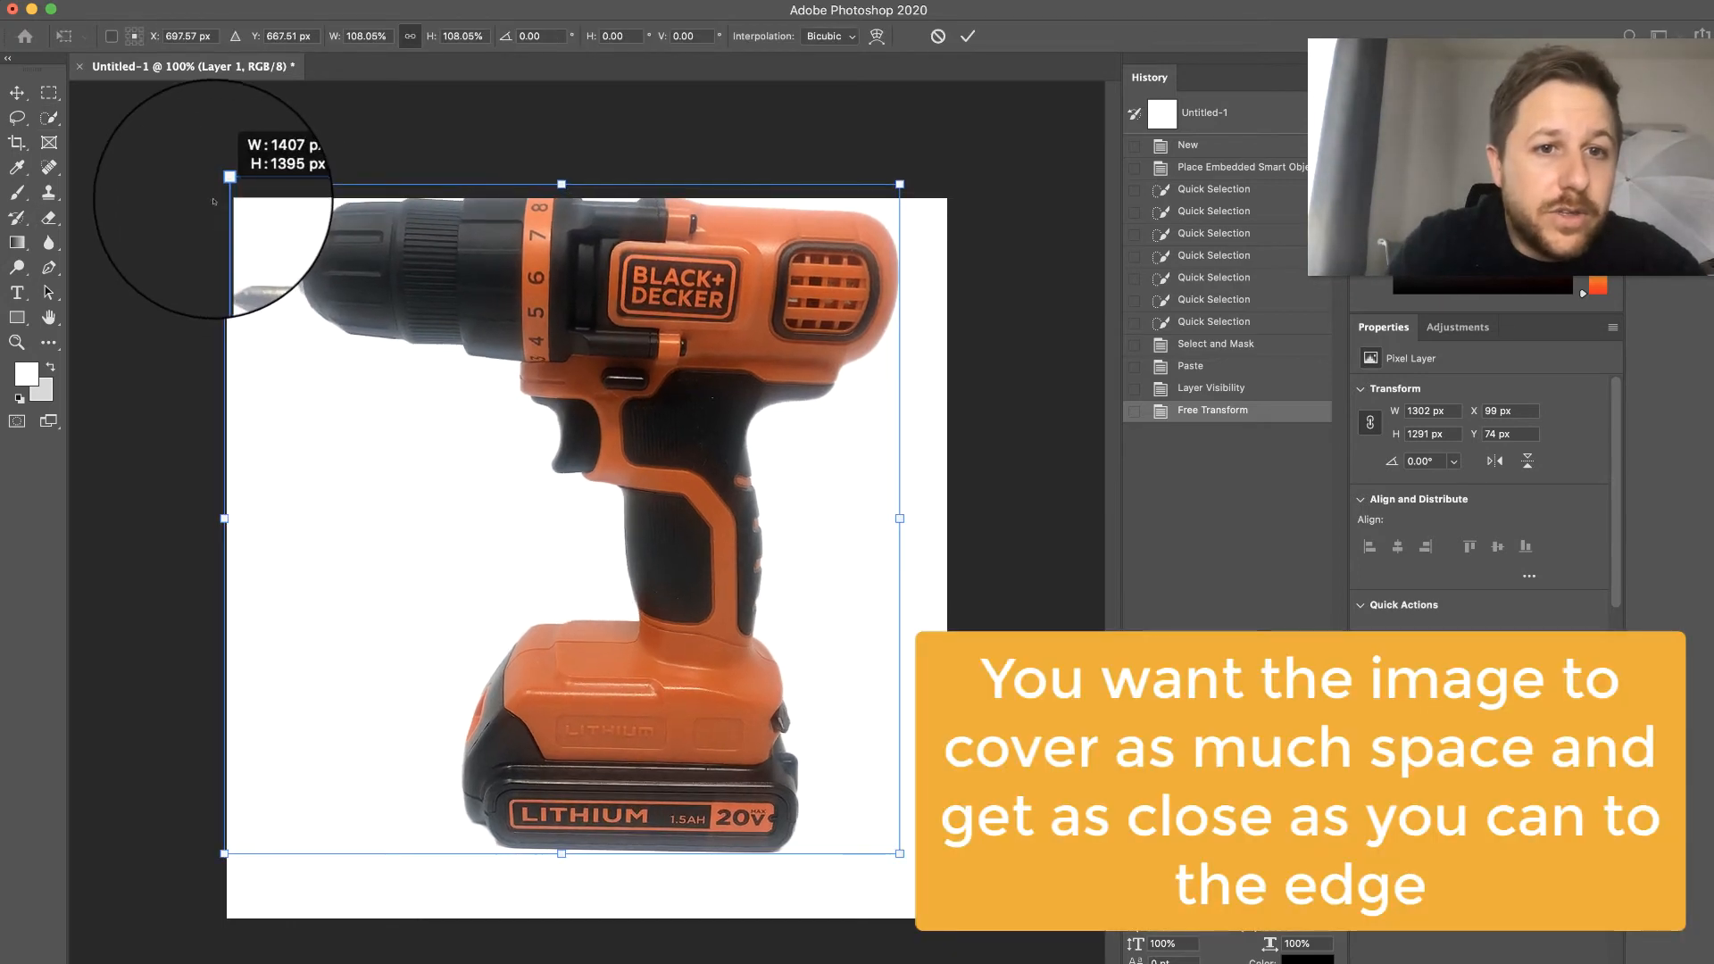
{"action": "left_click_drag", "start_coordinate": [593, 259], "coordinate": [622, 288]}
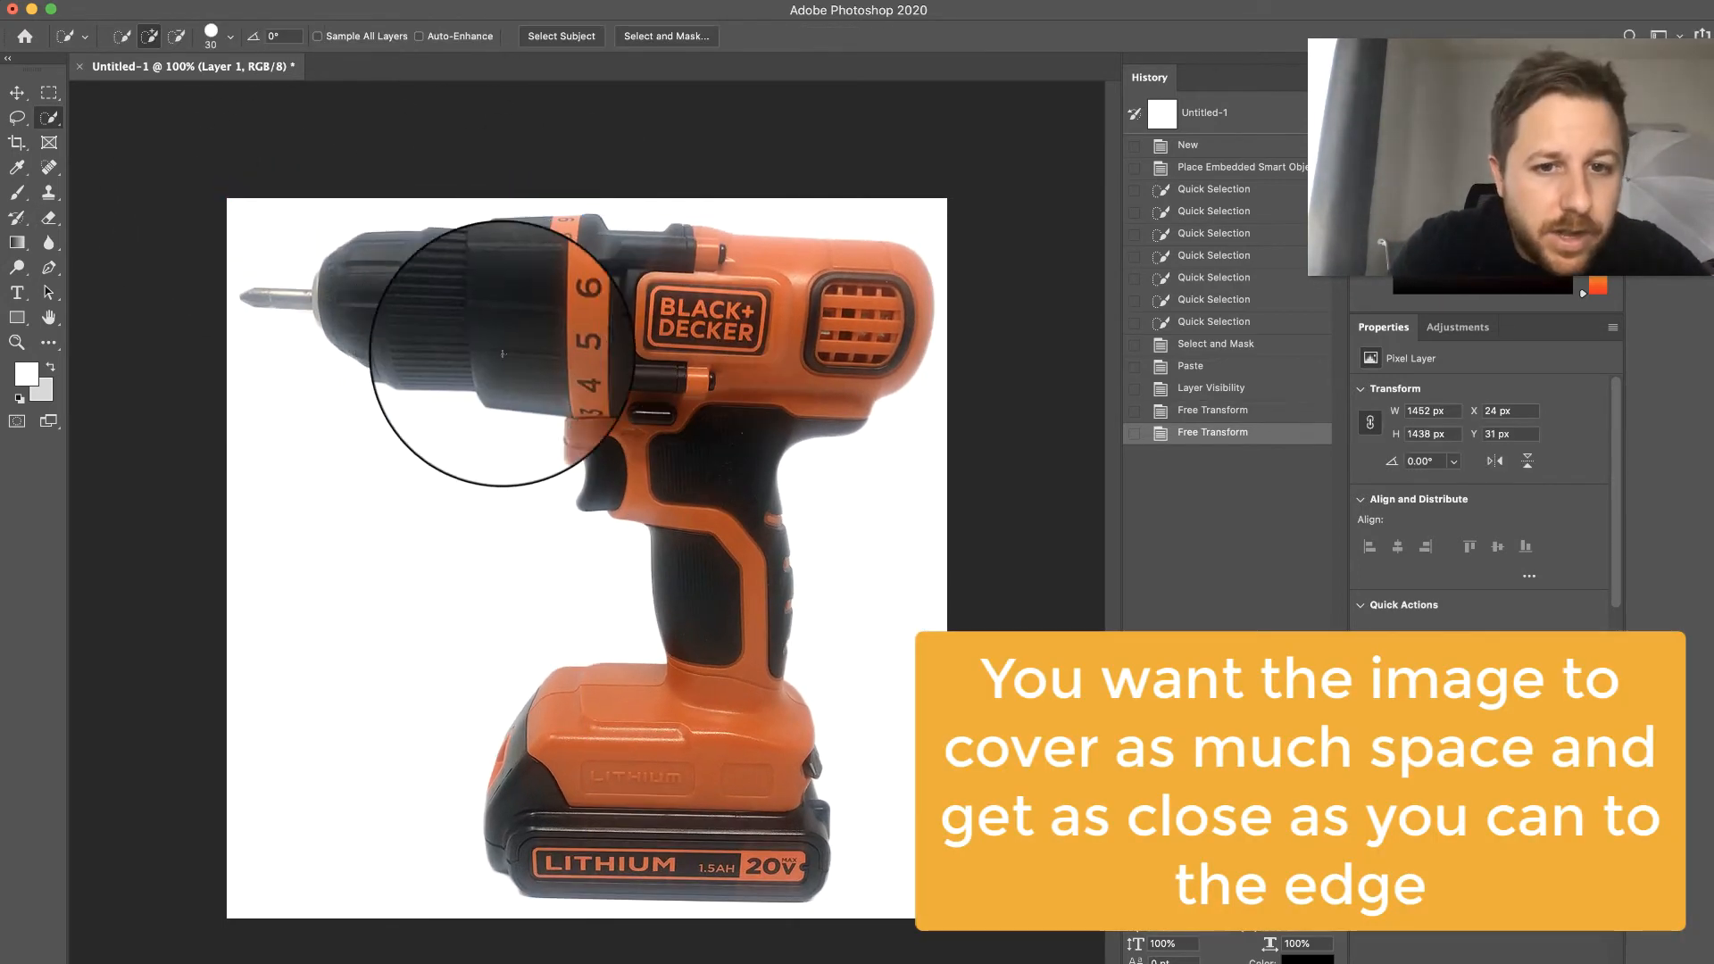
- Remove the dust spots from the drill's upper black grip area with the Spot Healing Brush
{"action": "key", "text": "super+plus"}
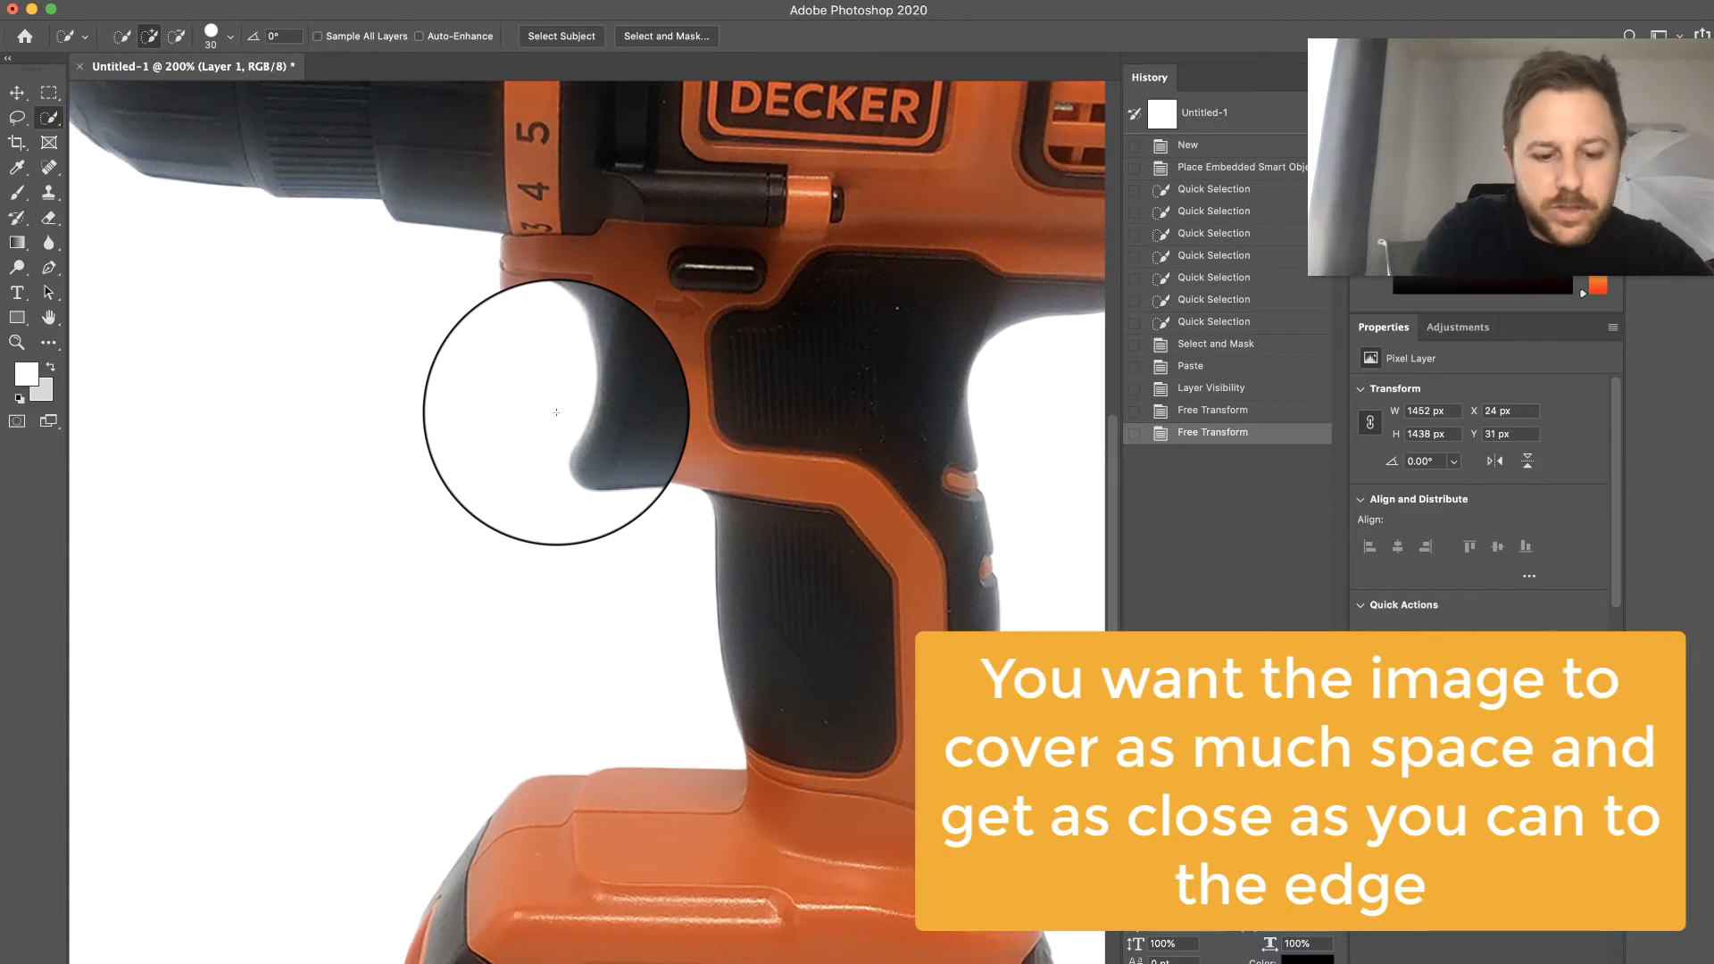
{"action": "scroll", "coordinate": [469, 393], "scroll_direction": "right", "scroll_amount": 3}
{"action": "scroll", "coordinate": [469, 392], "scroll_direction": "up", "scroll_amount": 2}
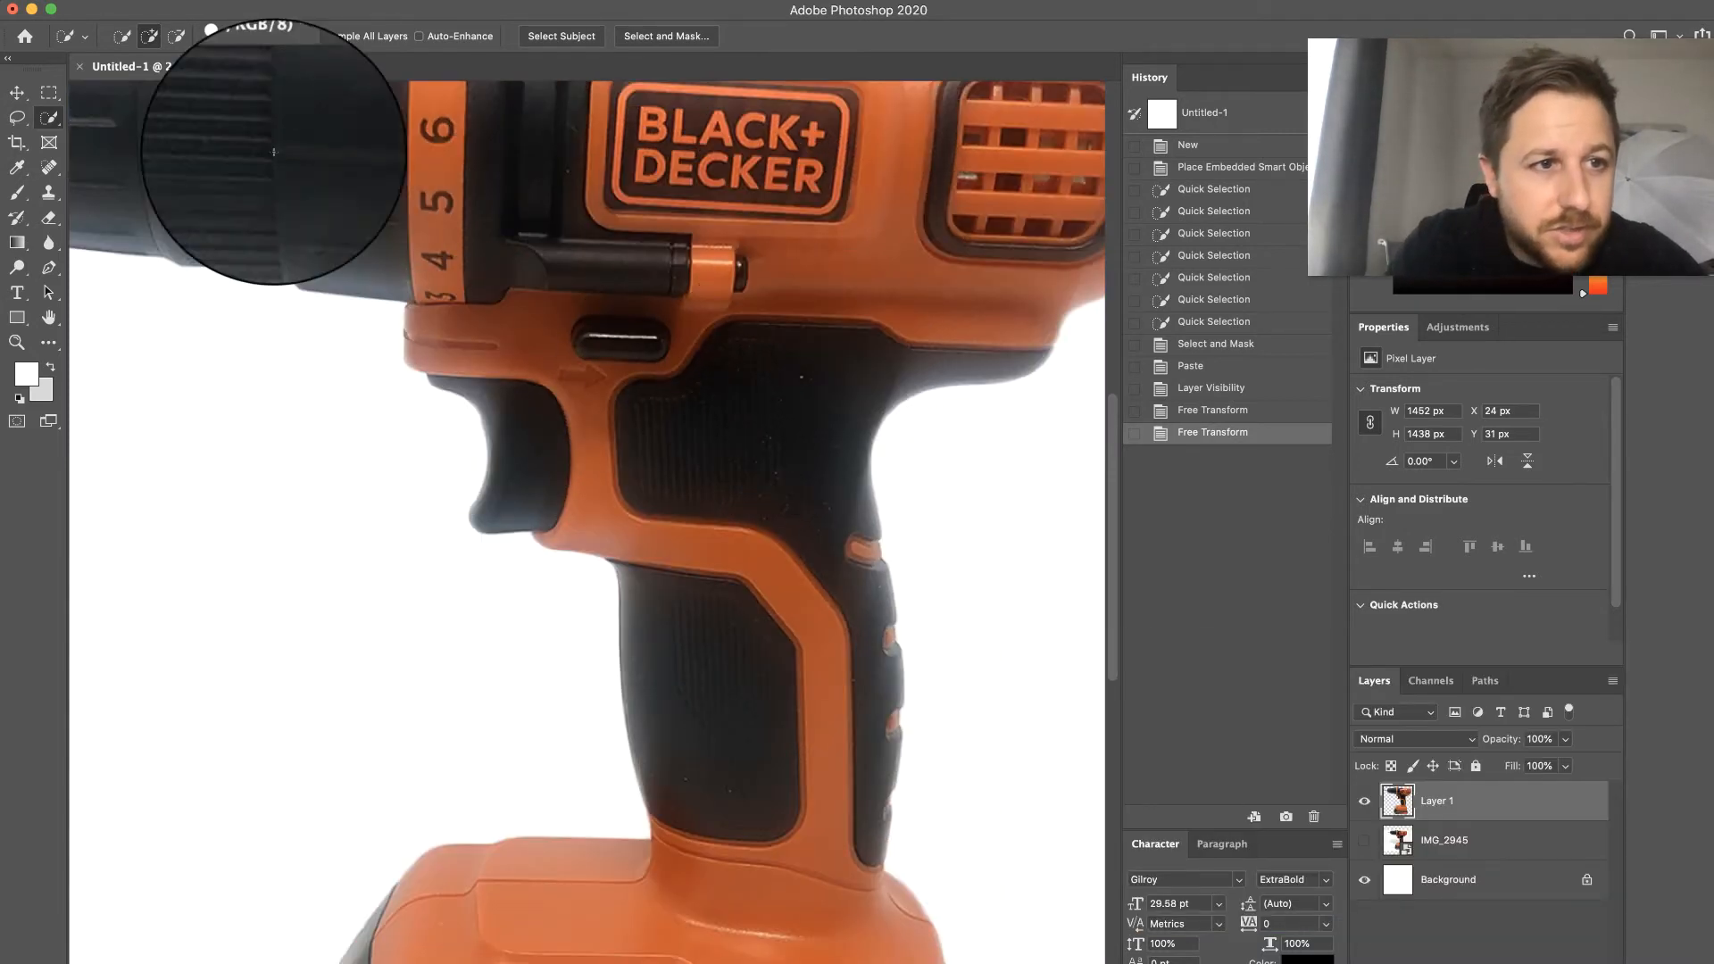
{"action": "left_click", "coordinate": [49, 168]}
{"action": "left_click", "coordinate": [101, 167]}
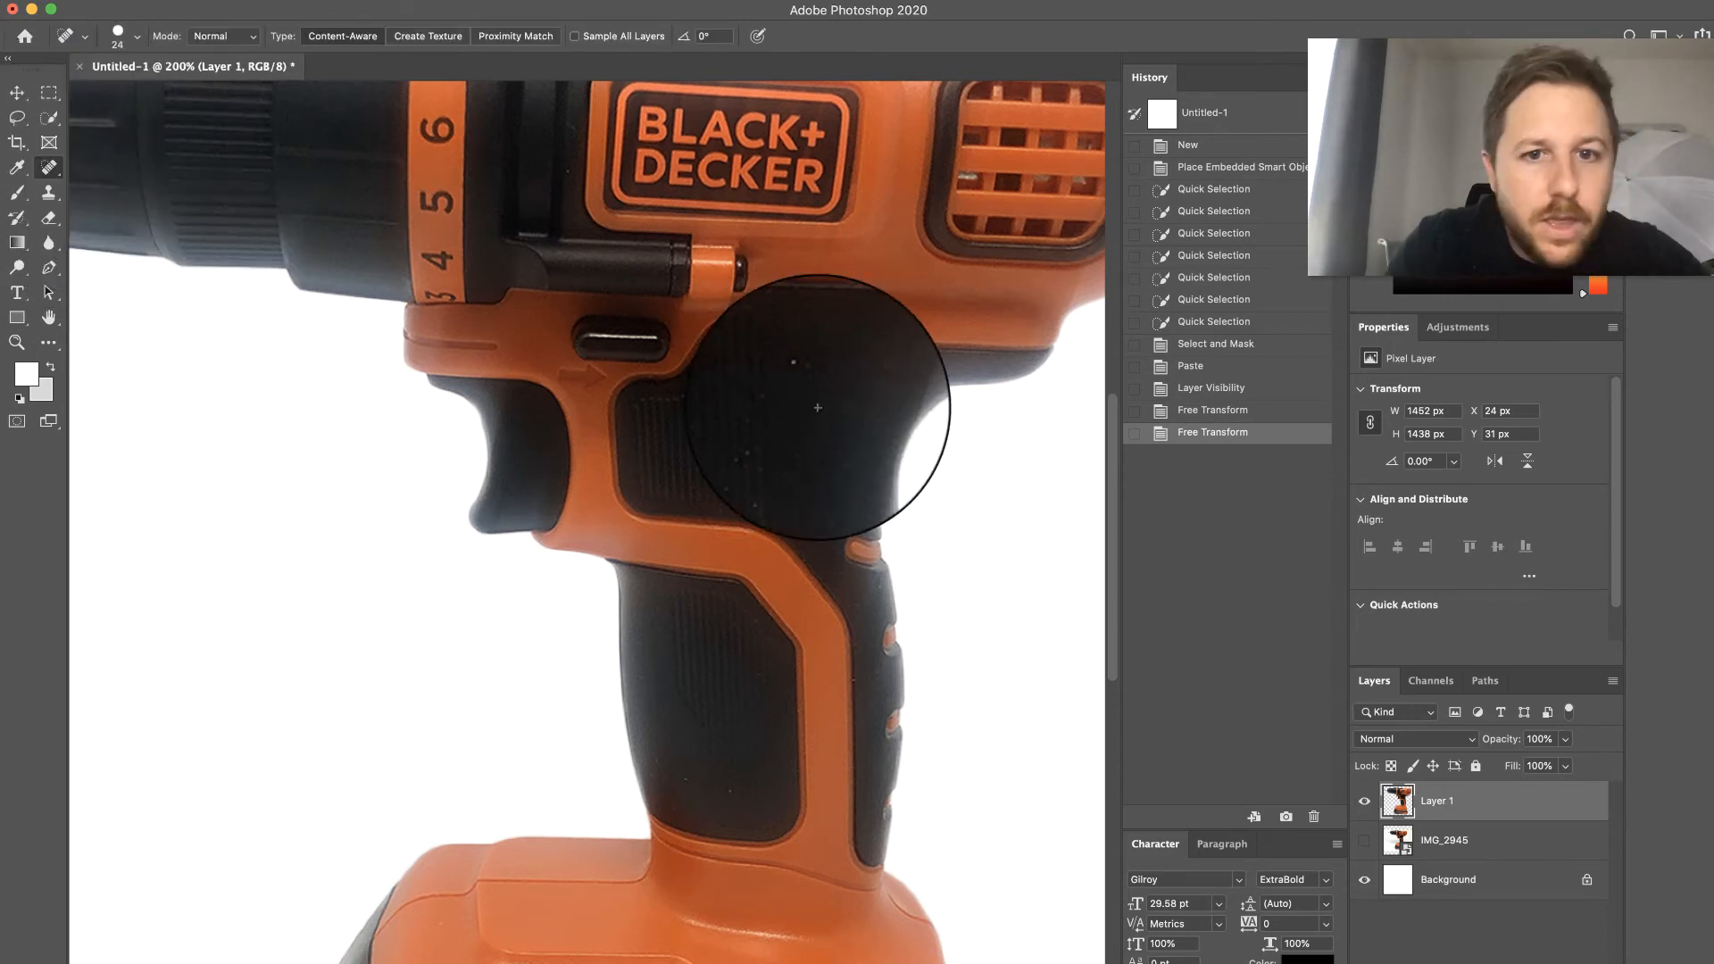
{"action": "left_click", "coordinate": [803, 380]}
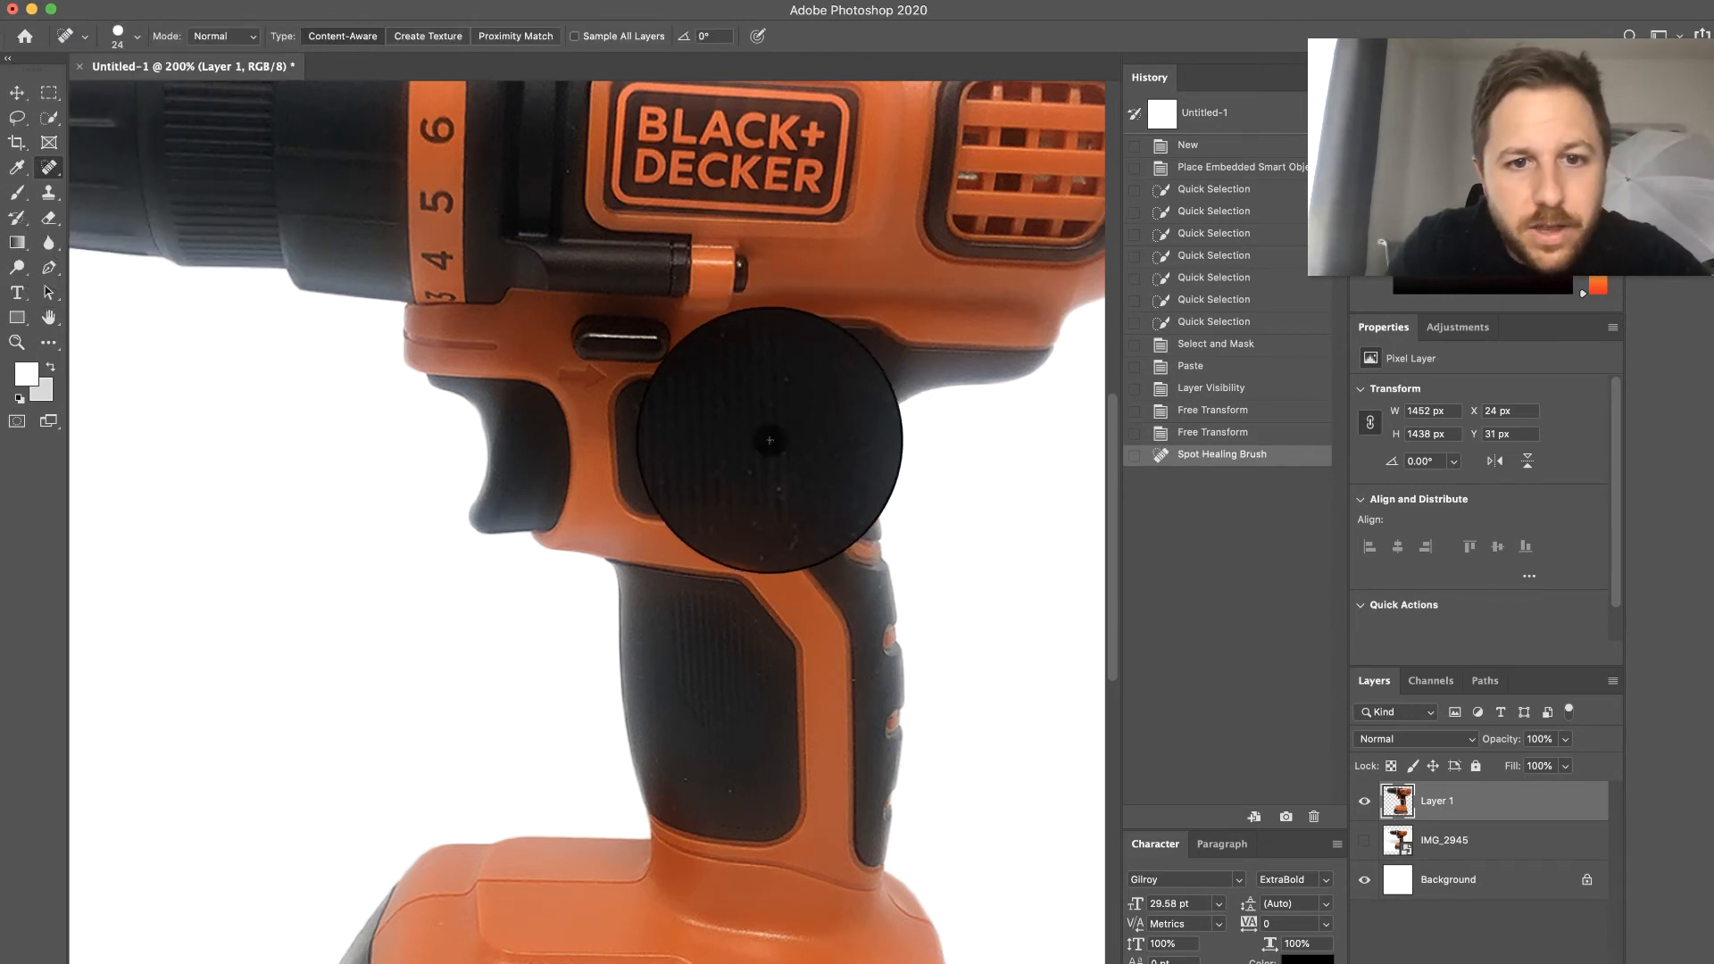
{"action": "left_click", "coordinate": [801, 489]}
- Heal the blemishes on the black recess between the numbered ring and the BLACK+DECKER logo
{"action": "scroll", "coordinate": [803, 489], "scroll_direction": "up", "scroll_amount": 5}
{"action": "scroll", "coordinate": [803, 490], "scroll_direction": "left", "scroll_amount": 4}
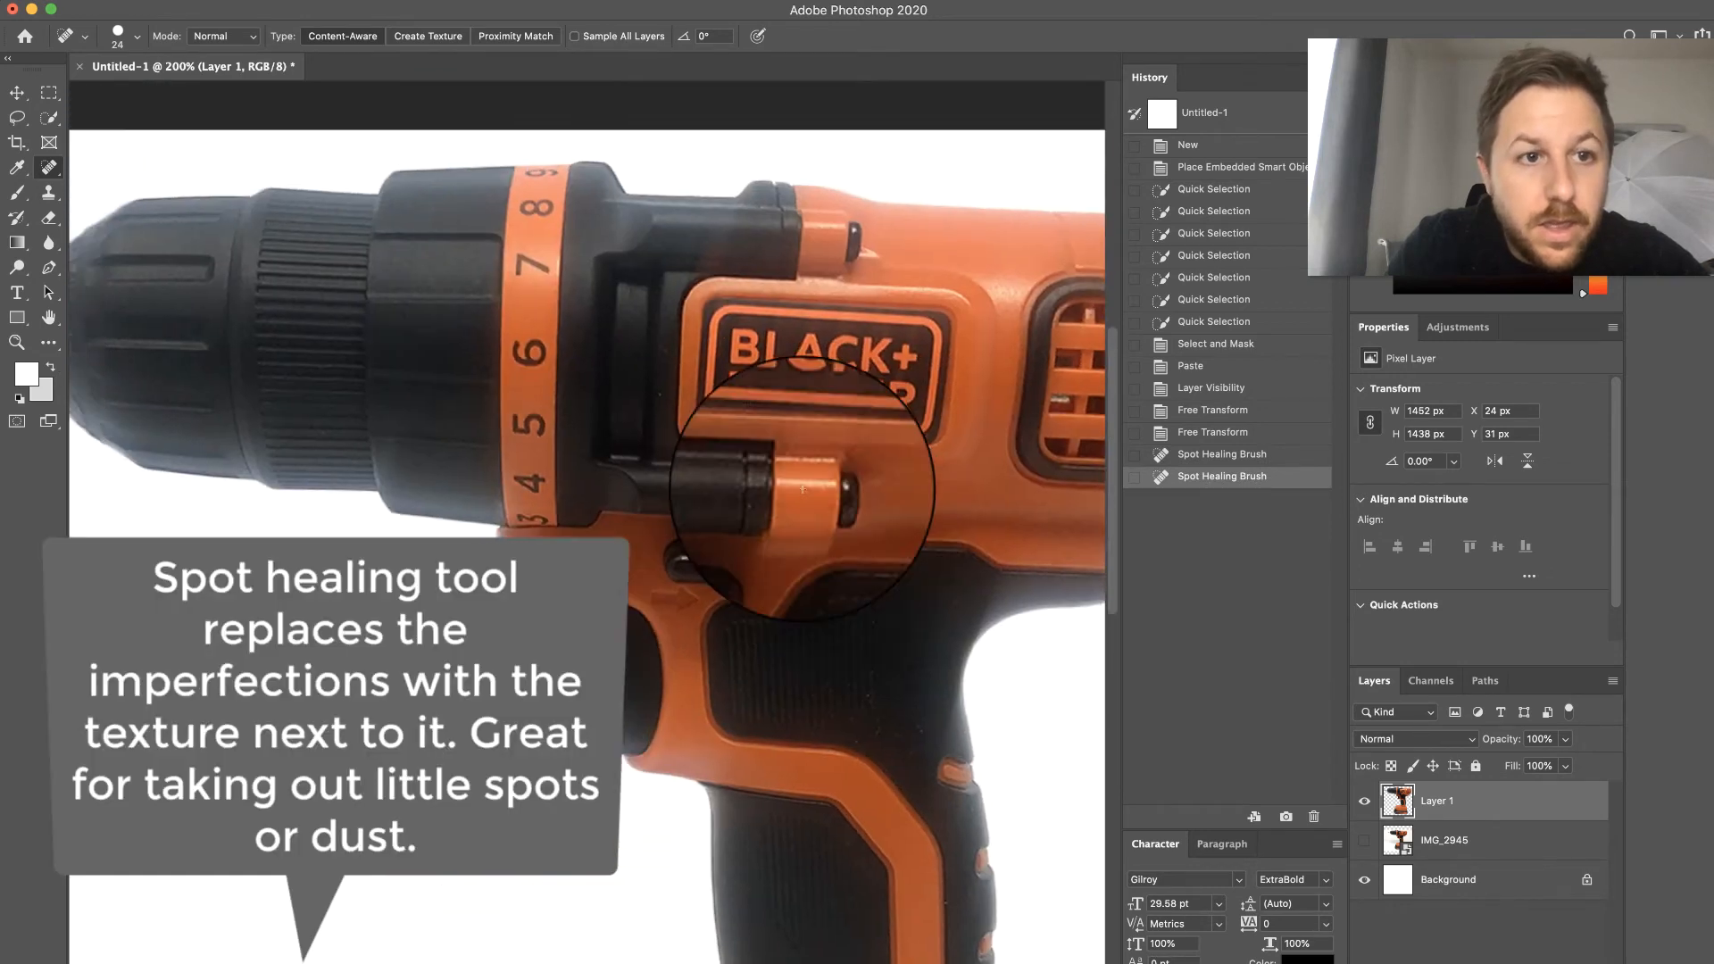
{"action": "scroll", "coordinate": [803, 489], "scroll_direction": "left", "scroll_amount": 5}
{"action": "scroll", "coordinate": [949, 464], "scroll_direction": "right", "scroll_amount": 5}
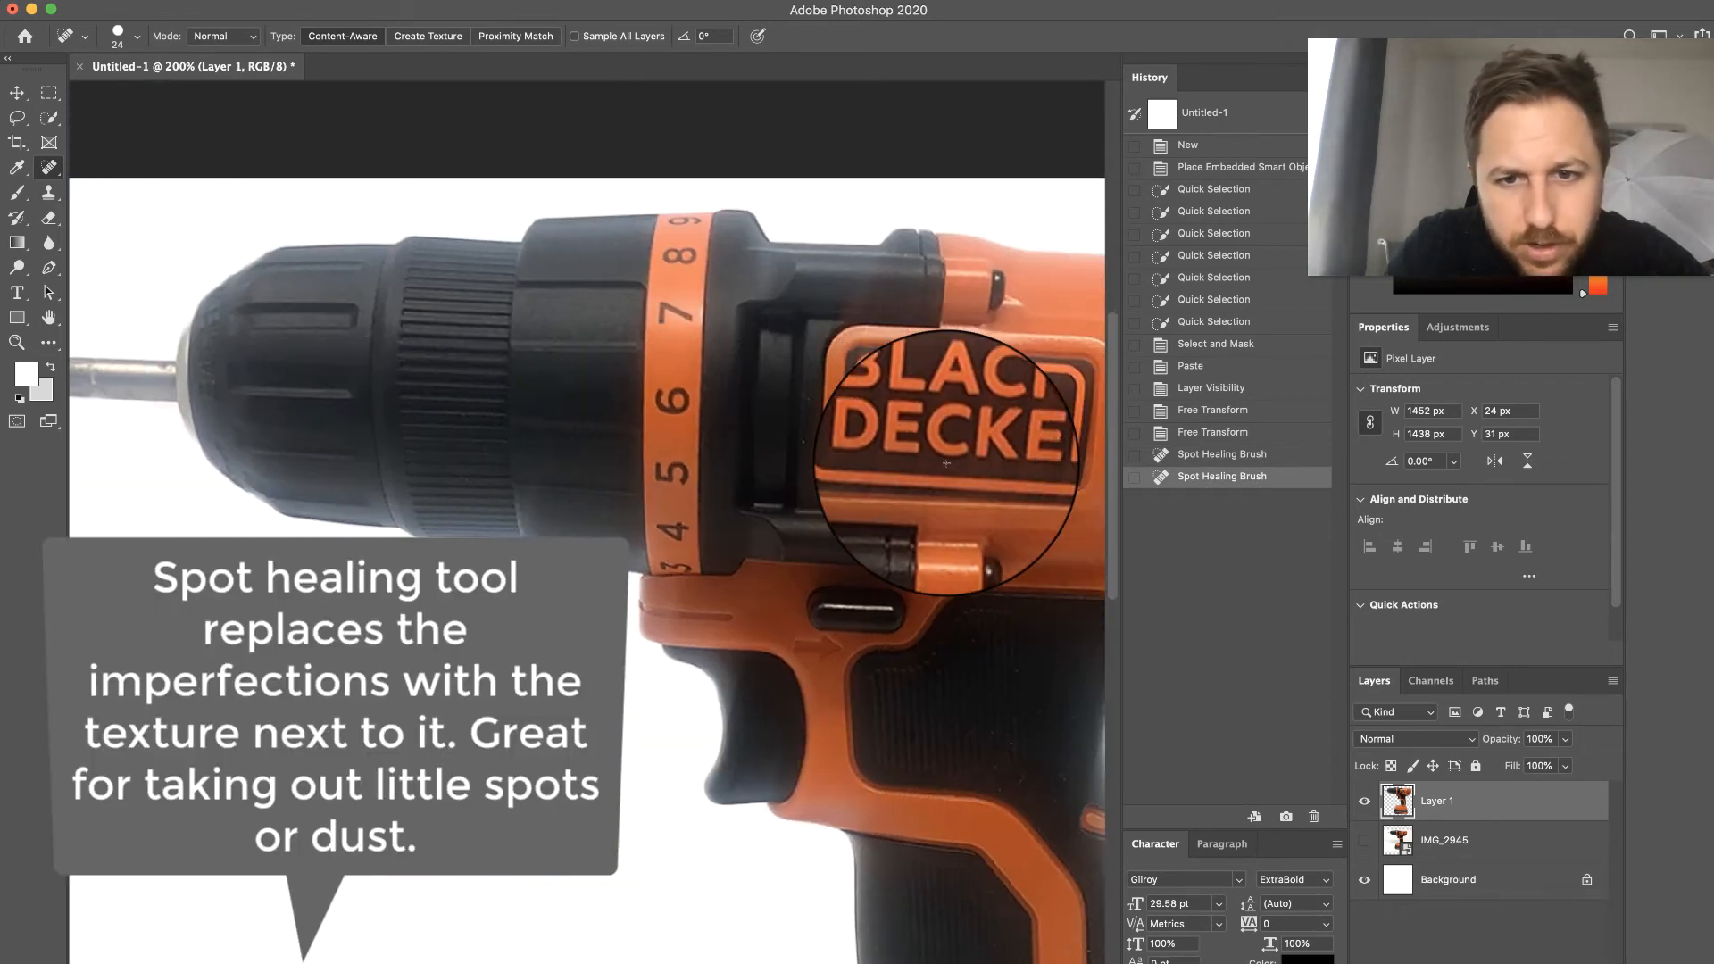
{"action": "left_click", "coordinate": [810, 446]}
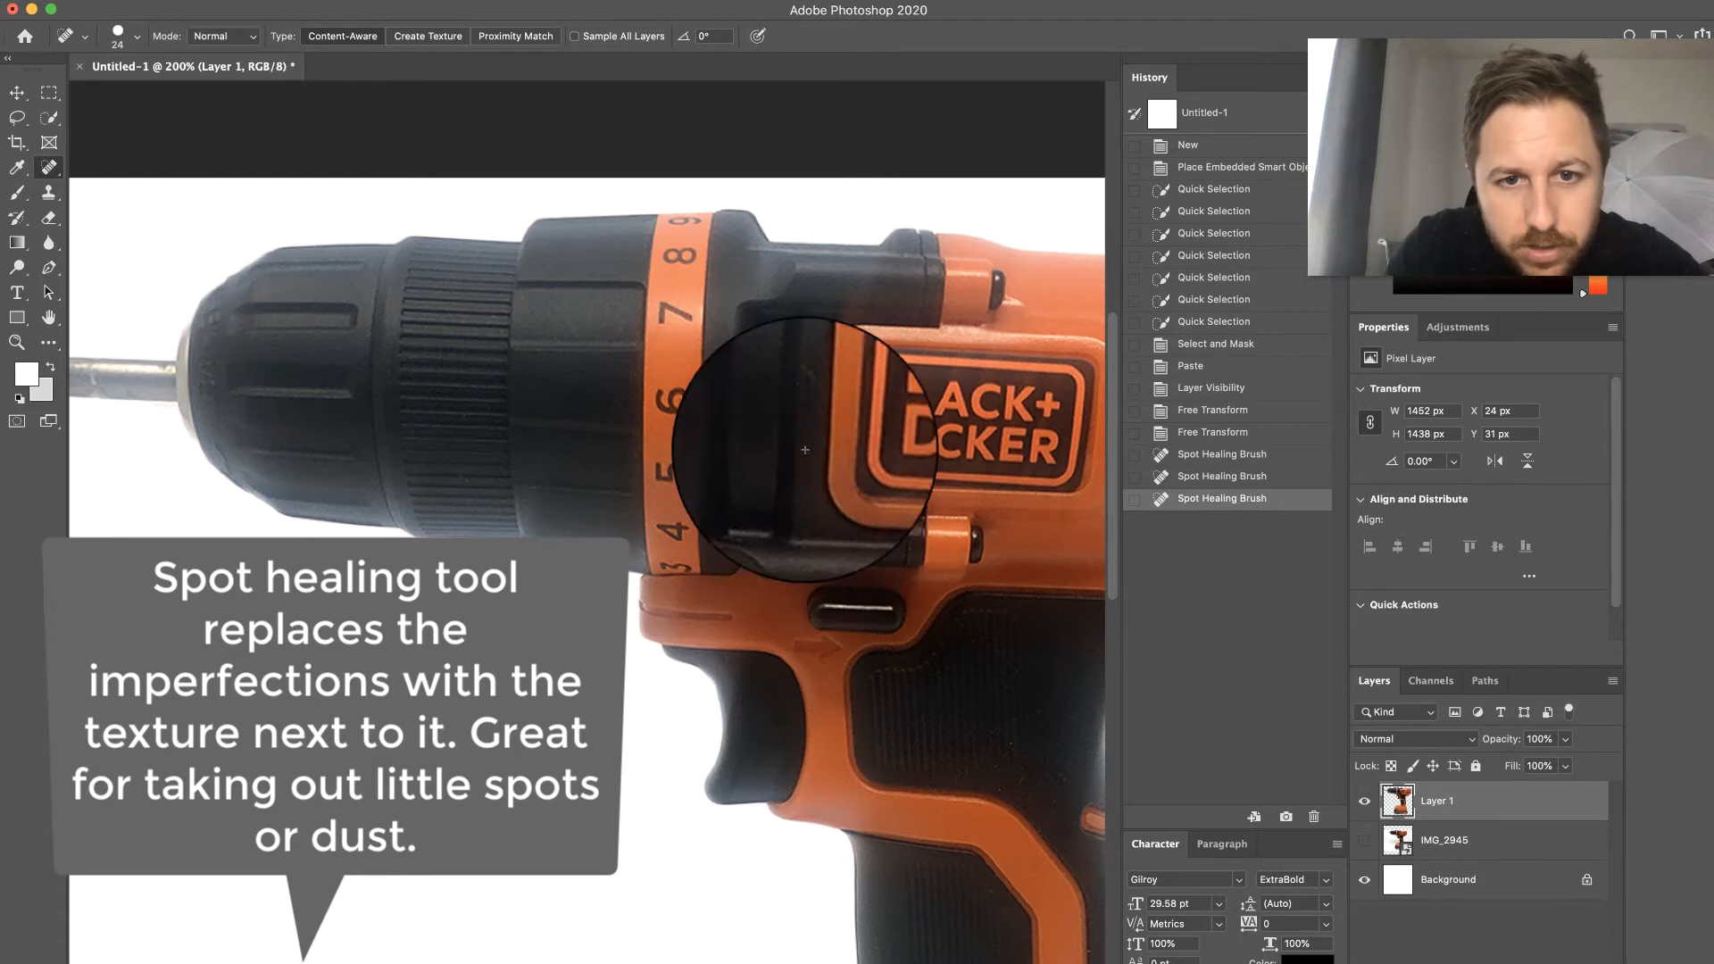
{"action": "left_click", "coordinate": [816, 448]}
- Spot-heal the marks on the metal drill bit, undoing the last two healing strokes
{"action": "scroll", "coordinate": [554, 348], "scroll_direction": "left", "scroll_amount": 5}
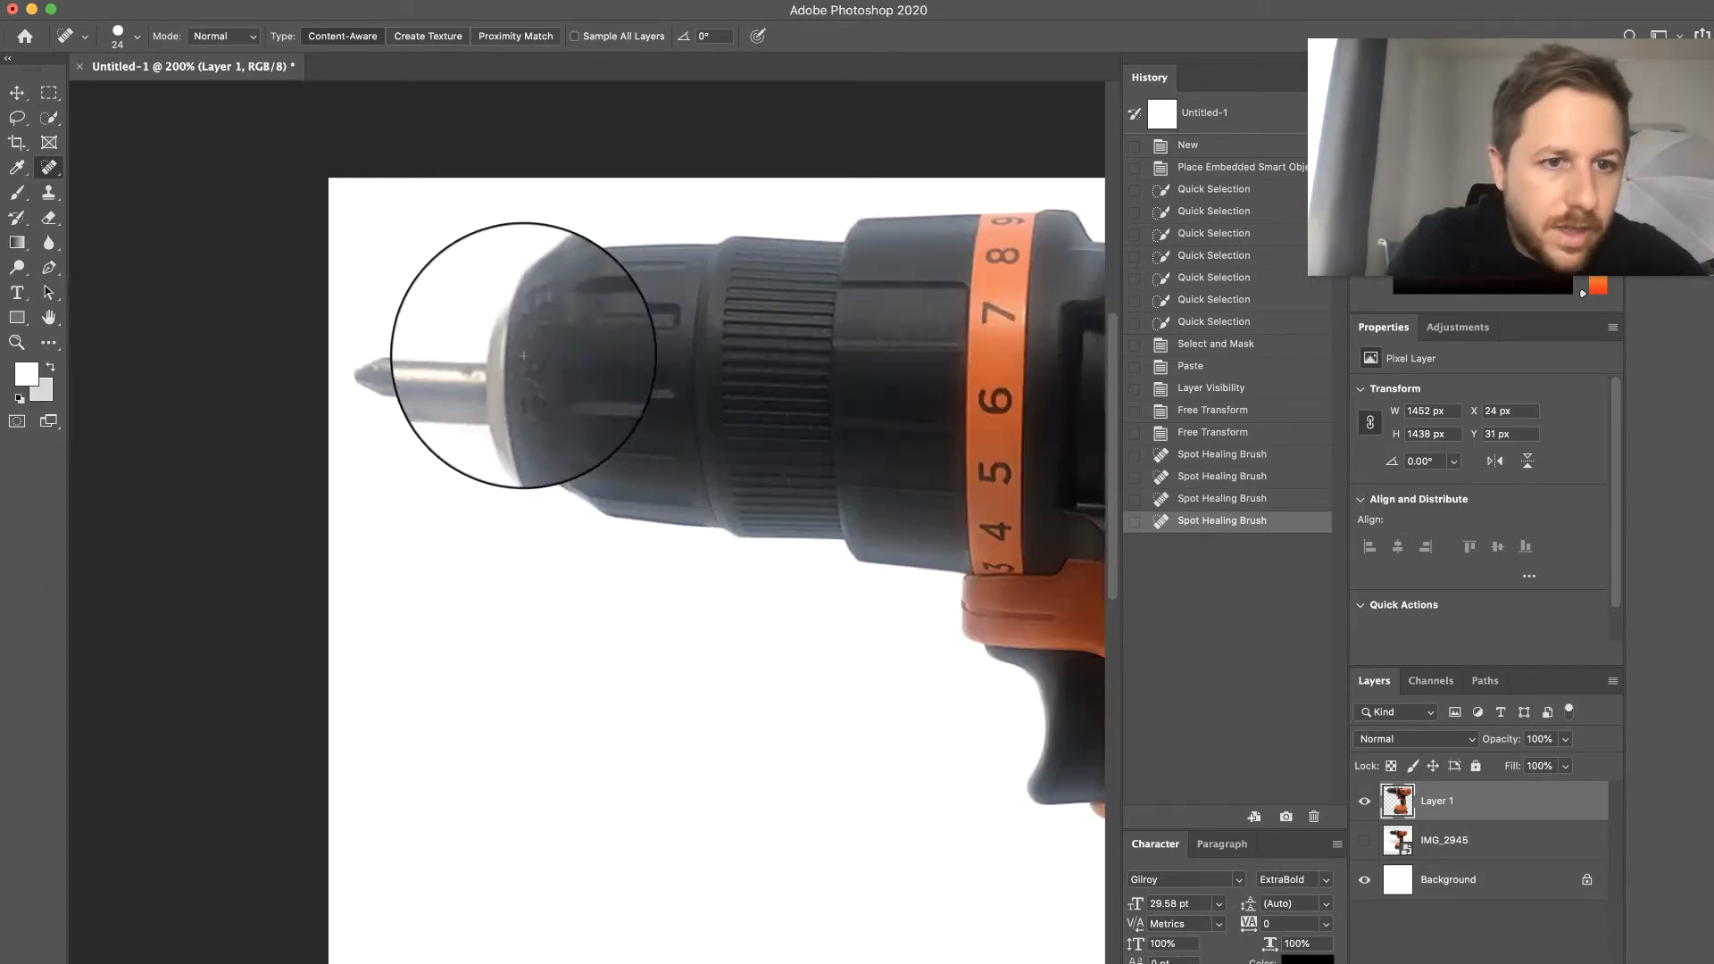
{"action": "left_click", "coordinate": [396, 377]}
{"action": "left_click_drag", "start_coordinate": [392, 374], "coordinate": [390, 373]}
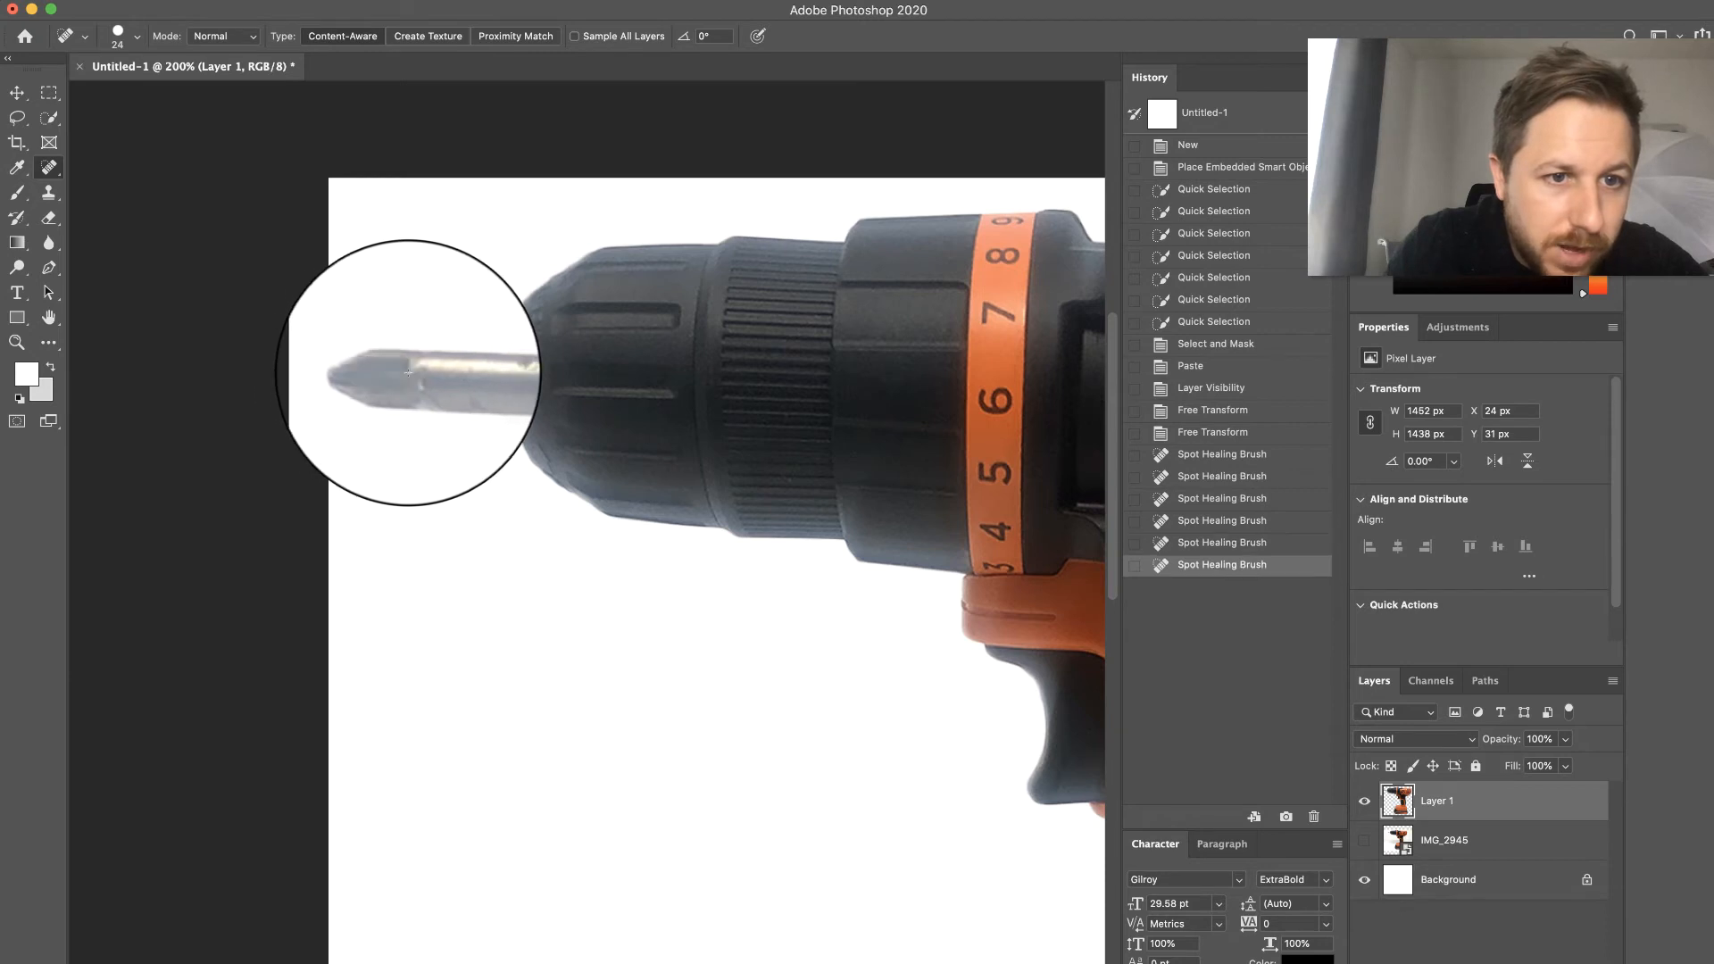
{"action": "key", "text": "super+z"}
{"action": "left_click", "coordinate": [484, 372]}
{"action": "key", "text": "super+z"}
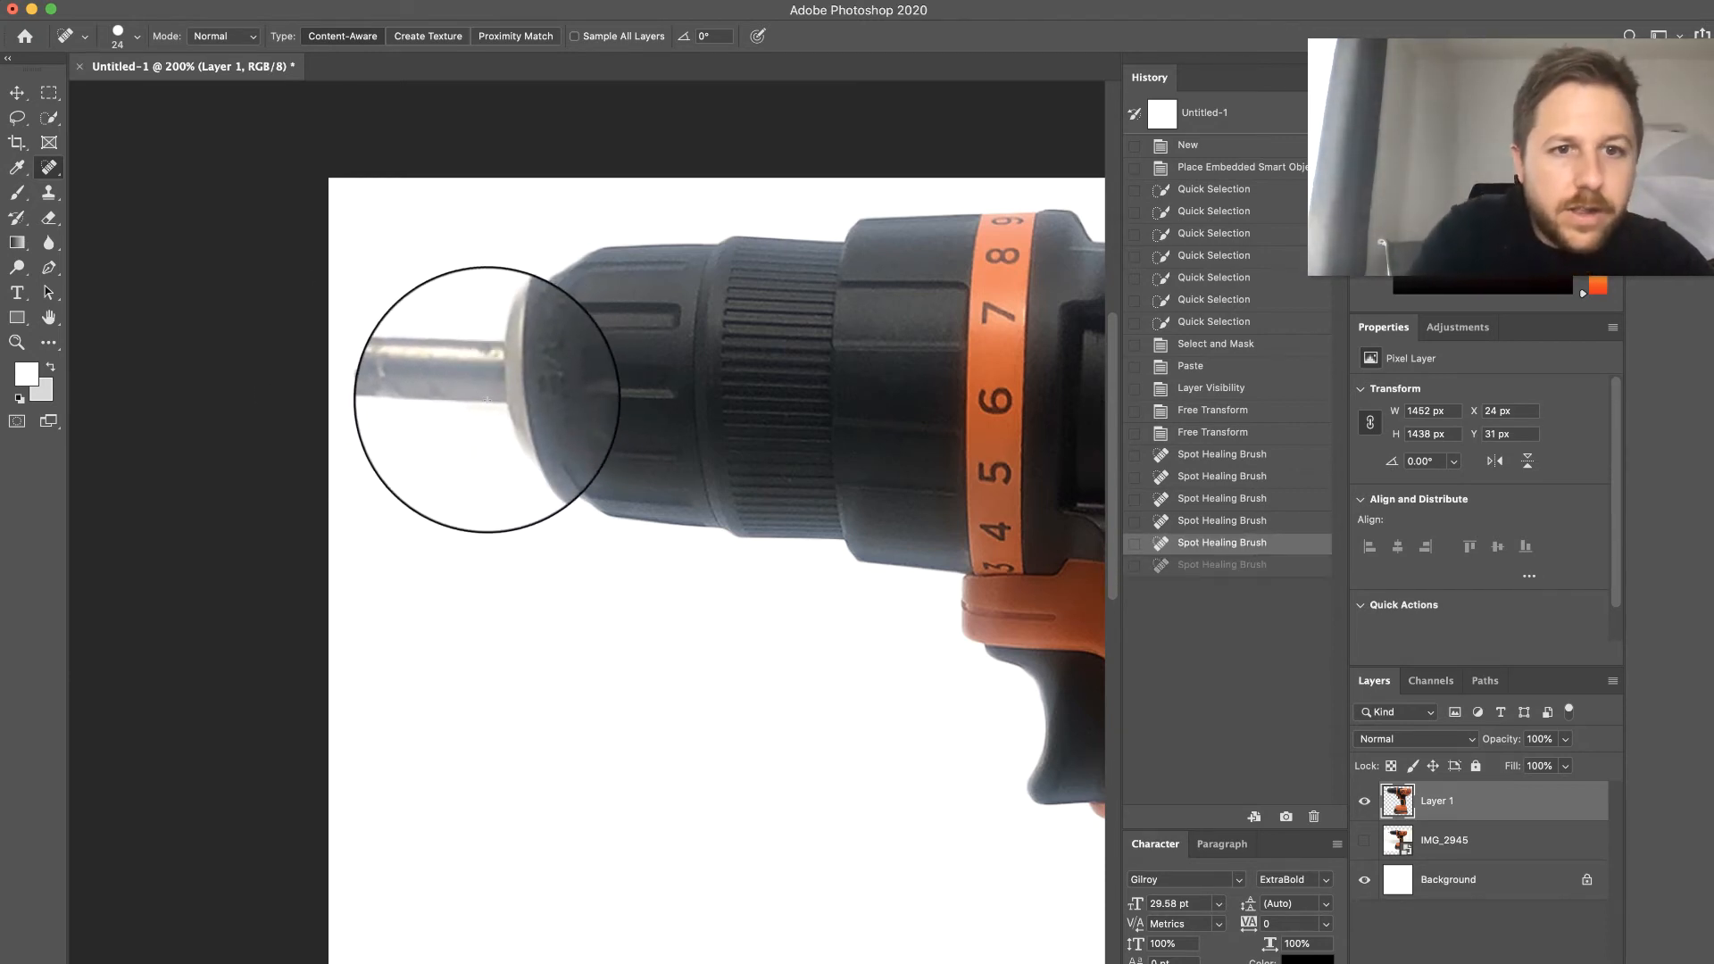
- Heal the small blemishes on the orange housing above the battery
{"action": "scroll", "coordinate": [716, 455], "scroll_direction": "right", "scroll_amount": 5}
{"action": "scroll", "coordinate": [717, 455], "scroll_direction": "right", "scroll_amount": 5}
{"action": "scroll", "coordinate": [717, 454], "scroll_direction": "down", "scroll_amount": 10}
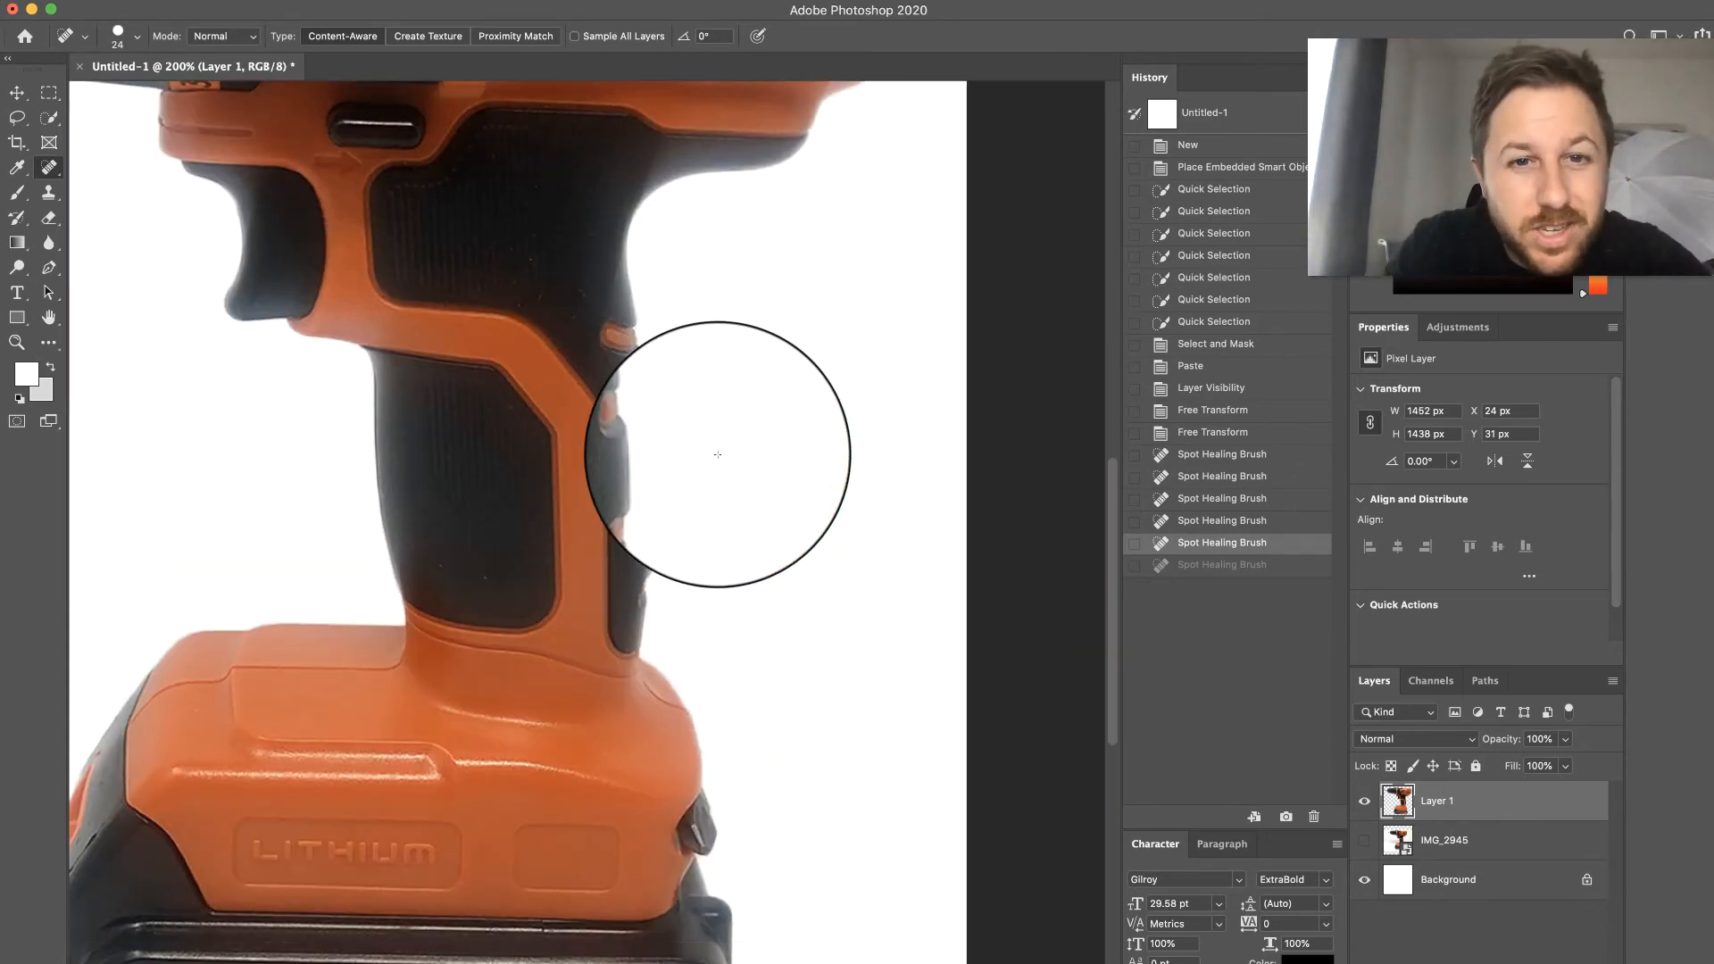
{"action": "left_click", "coordinate": [651, 509]}
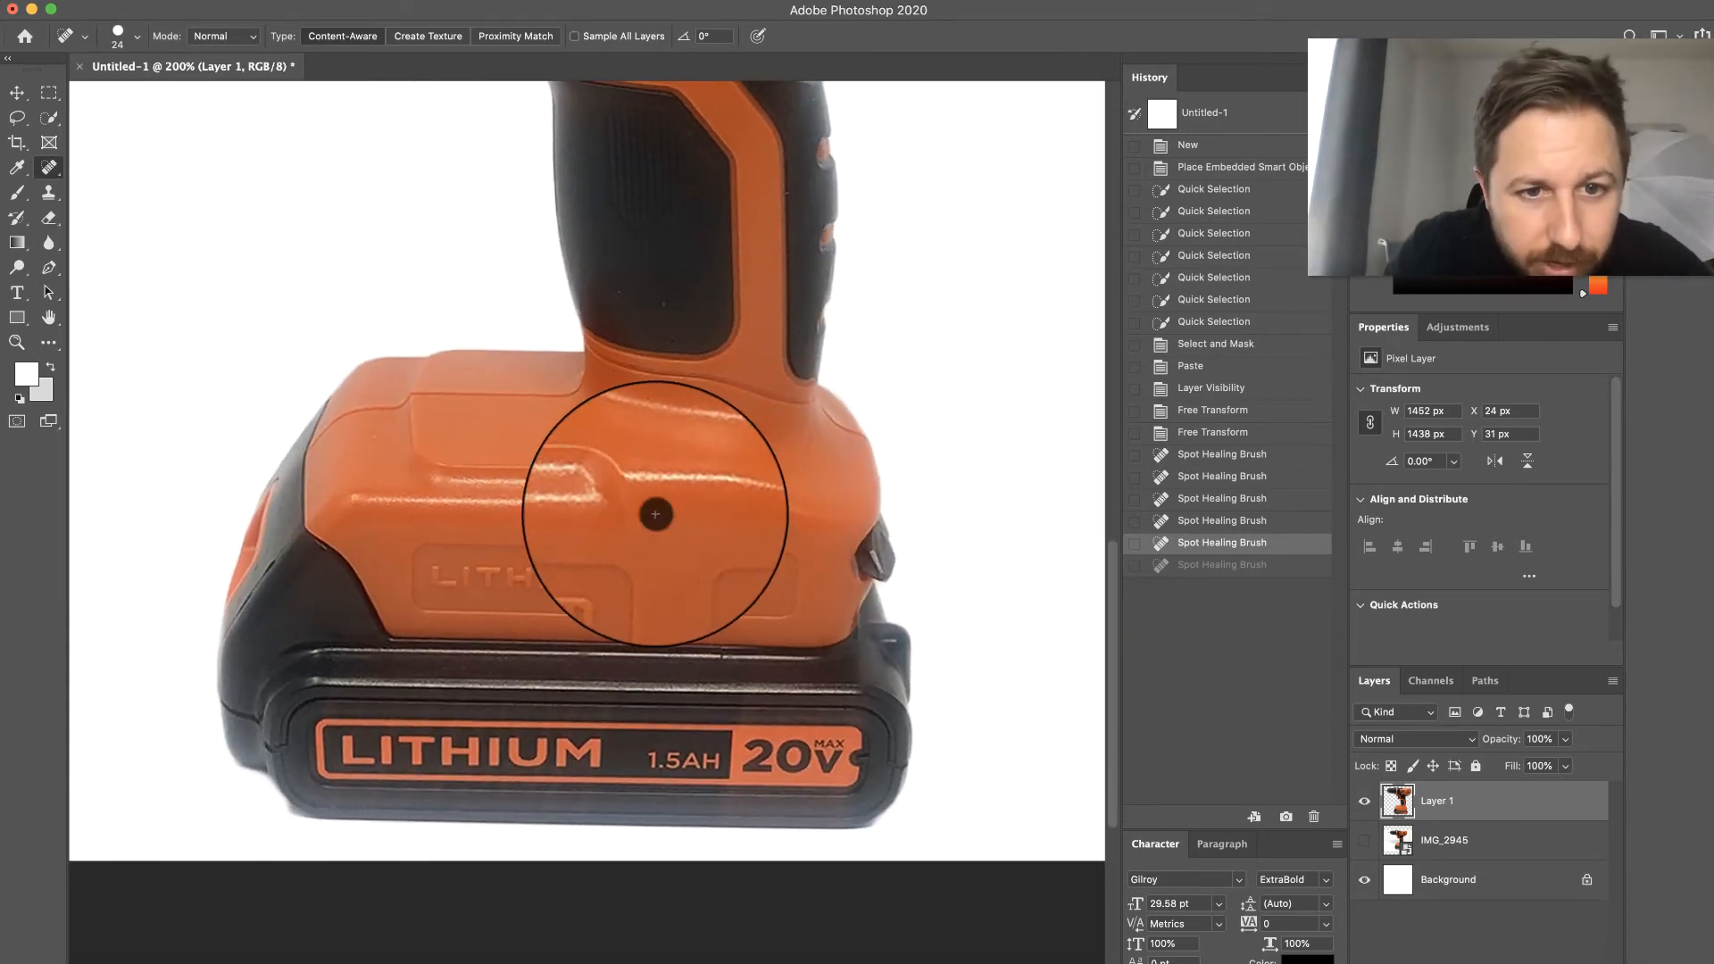
{"action": "left_click", "coordinate": [717, 439]}
{"action": "left_click", "coordinate": [649, 462]}
{"action": "scroll", "coordinate": [648, 462], "scroll_direction": "down", "scroll_amount": 2}
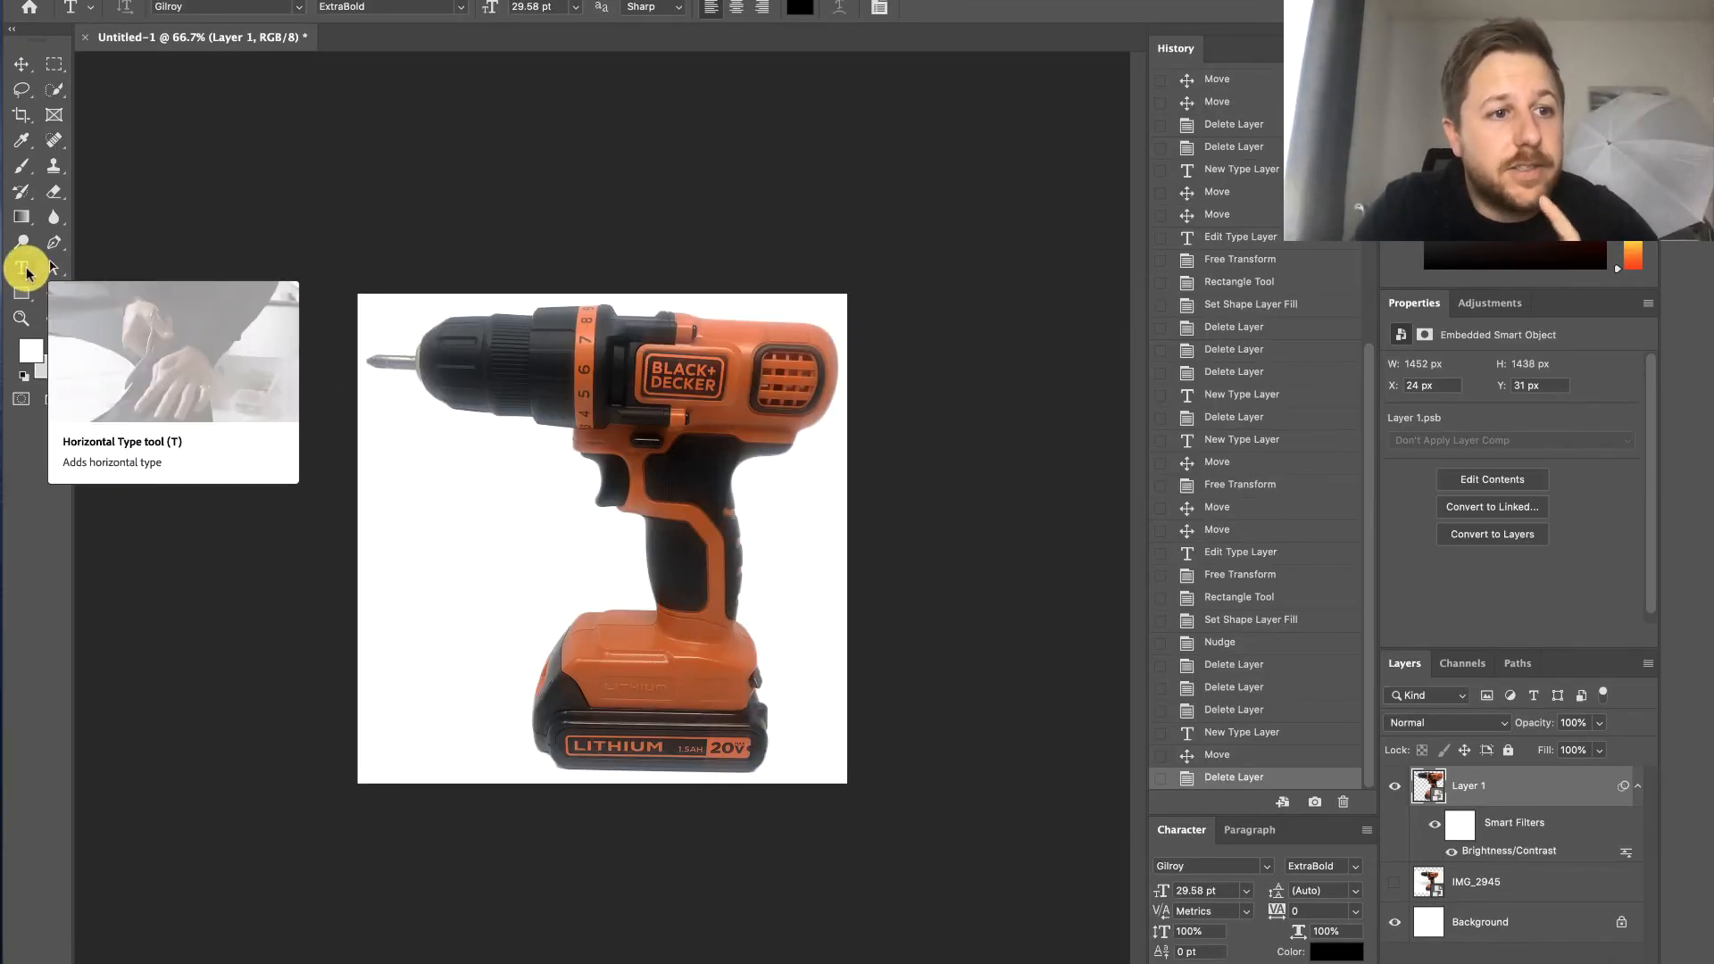
- Add the horizontal text "BLACK+DECKER" starting in the white space beside the drill's grip
{"action": "left_click", "coordinate": [399, 543]}
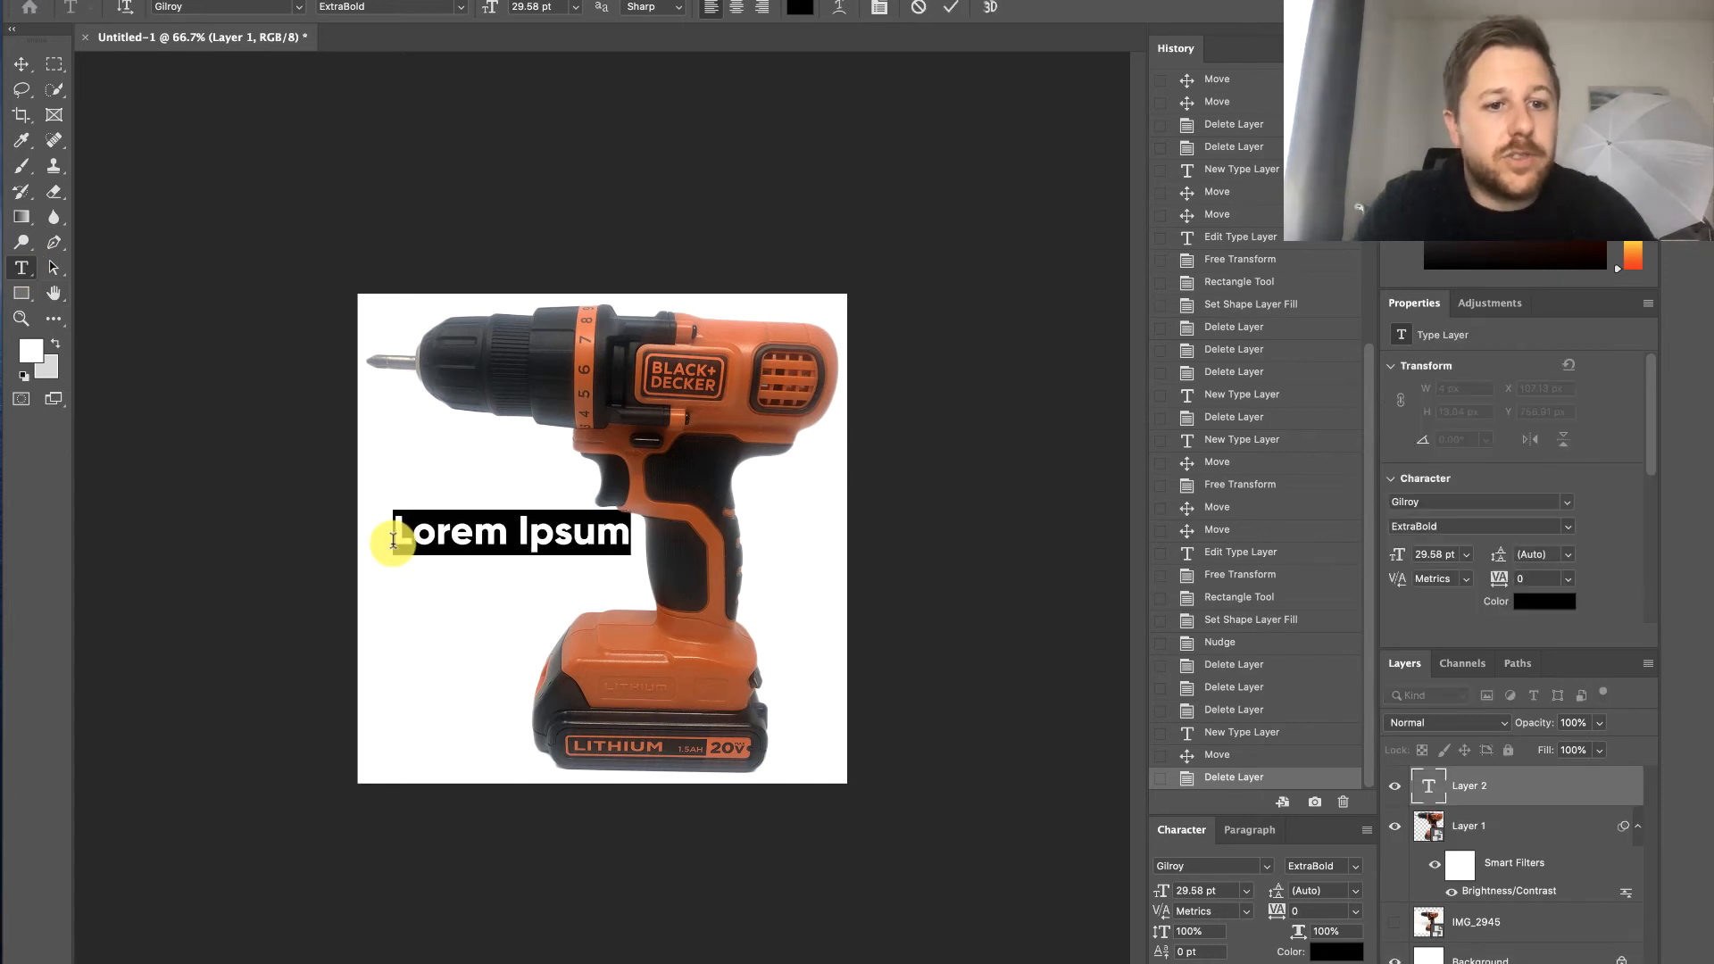
{"action": "type", "text": "BLACK+DECKER"}
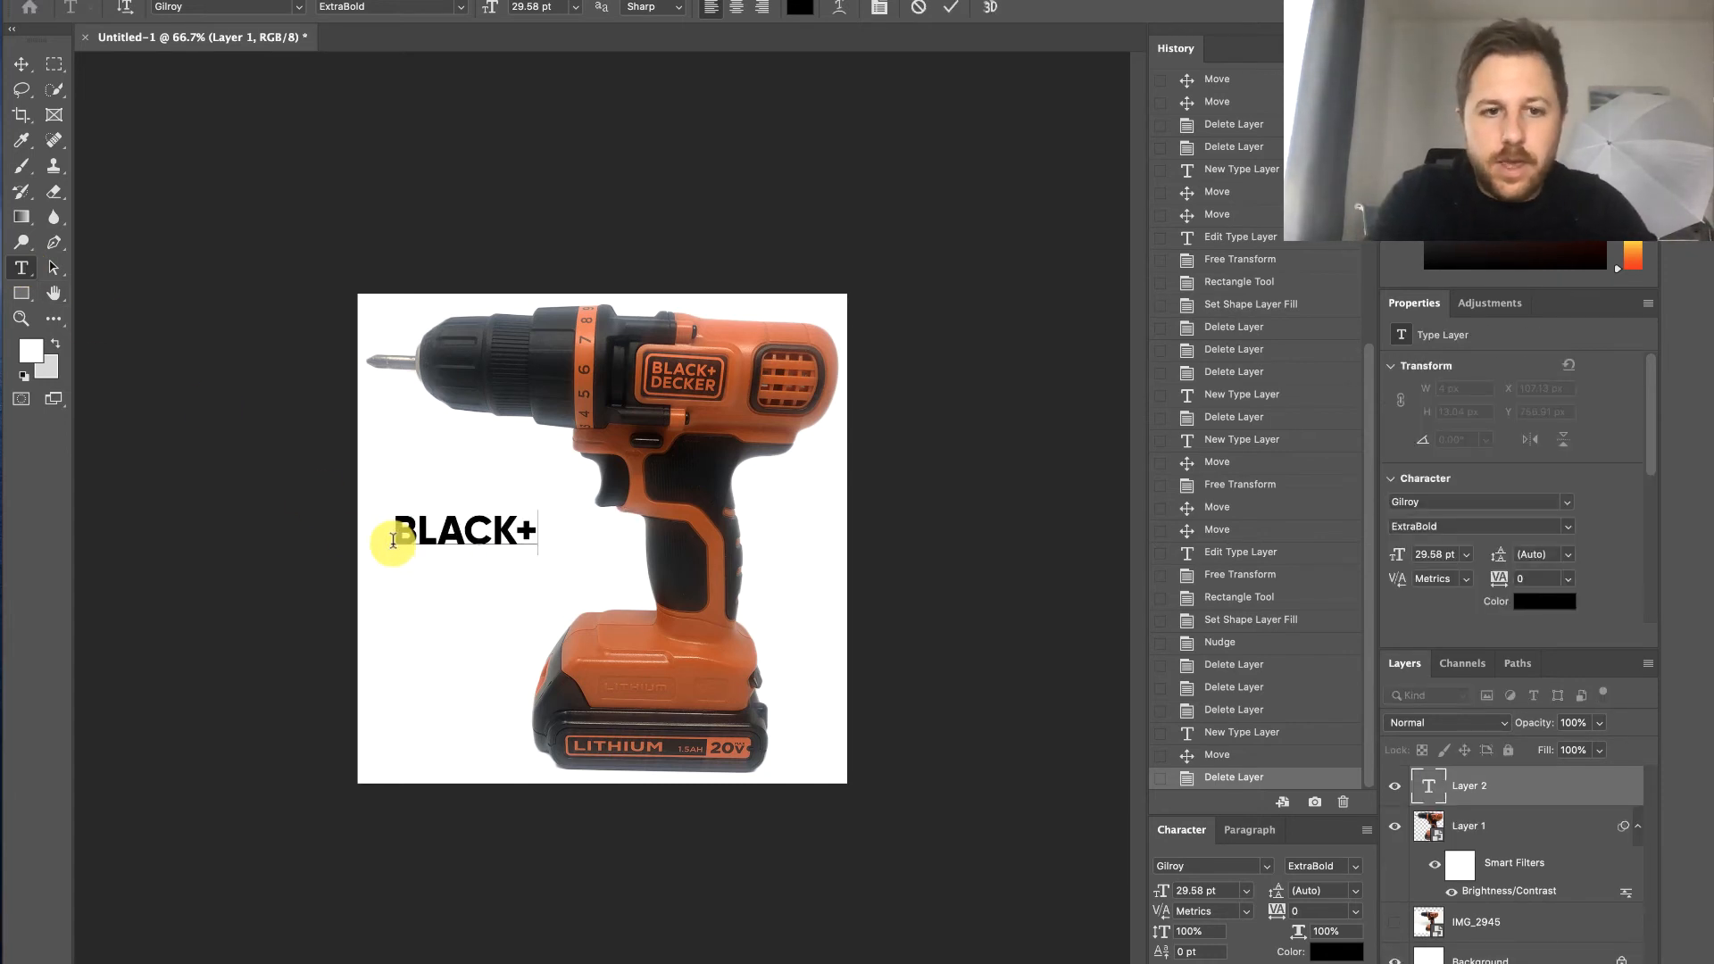
- Move the BLACK+DECKER text close to the image's left edge and scale it proportionally to about 88%, clear of the drill's grip
{"action": "left_click", "coordinate": [21, 66]}
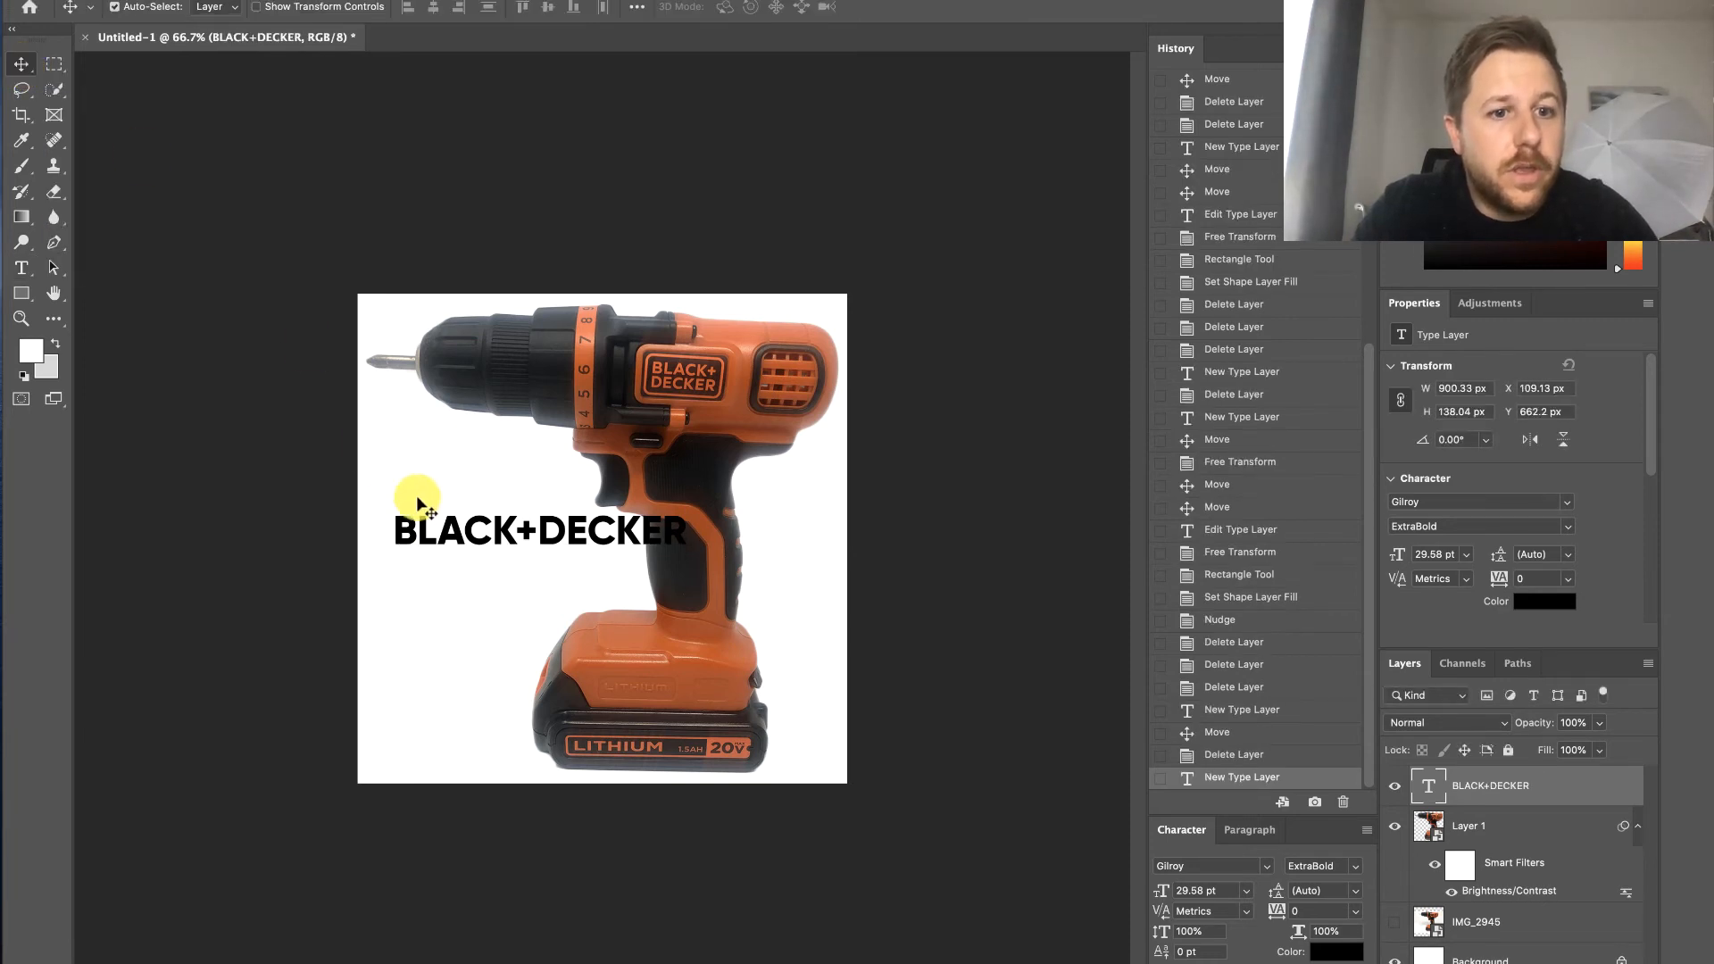
{"action": "left_click_drag", "start_coordinate": [459, 533], "coordinate": [426, 536]}
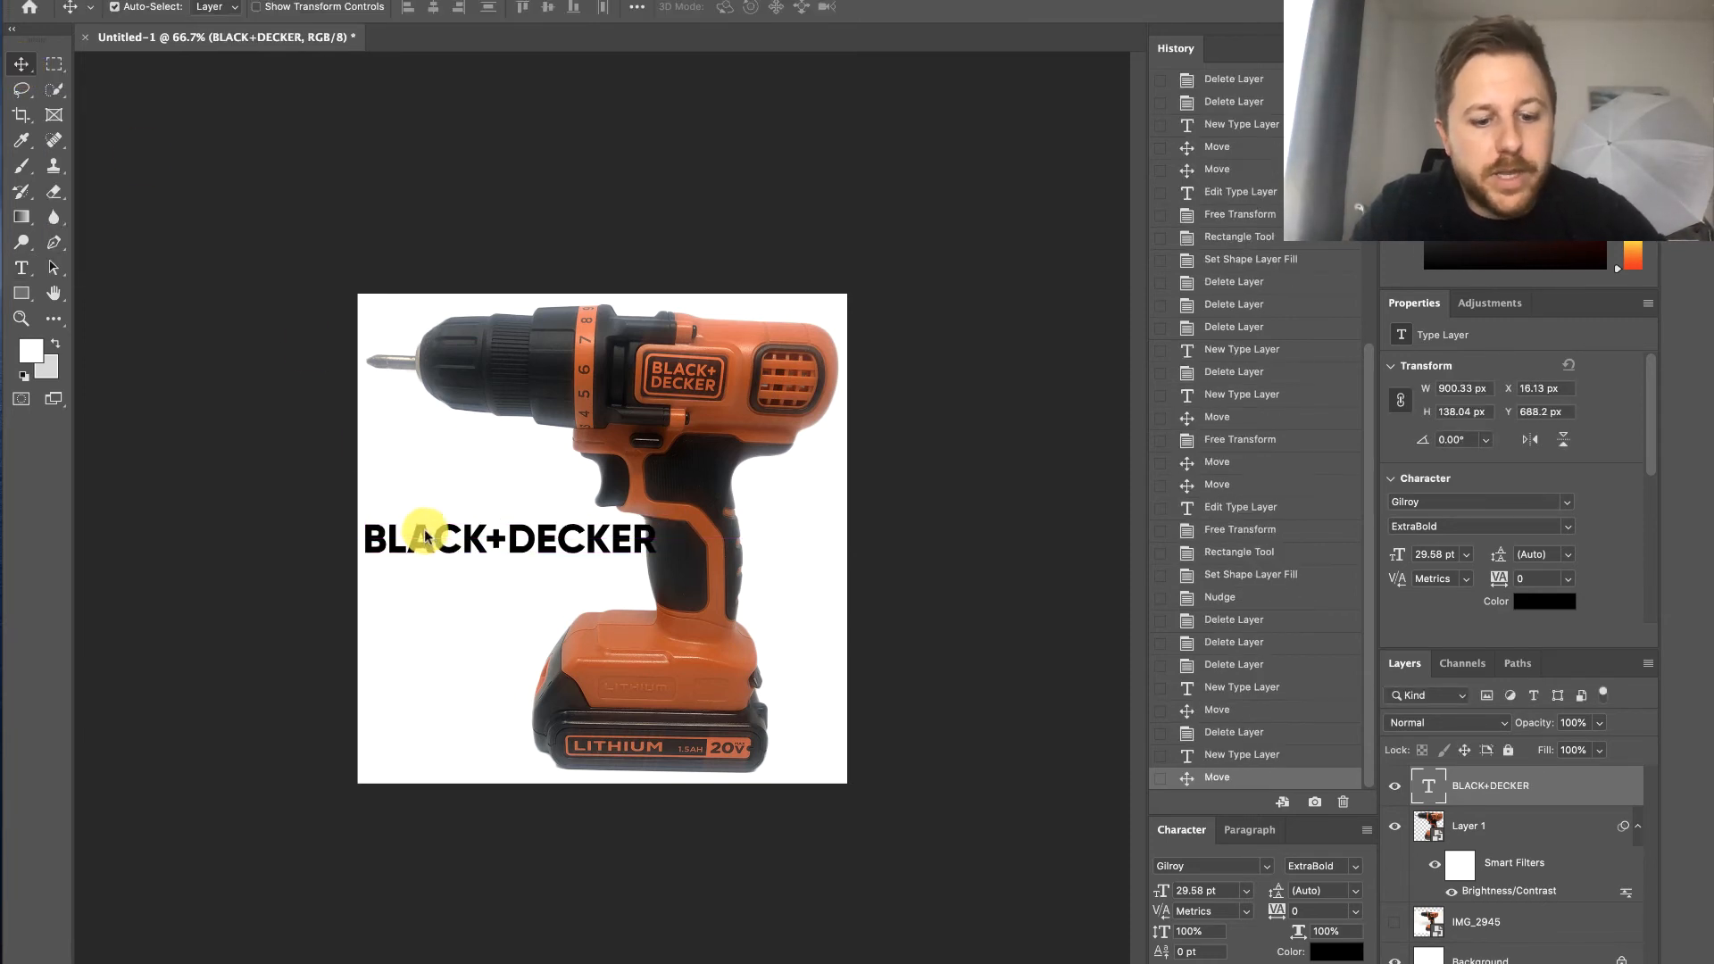
{"action": "key", "text": "ctrl+t"}
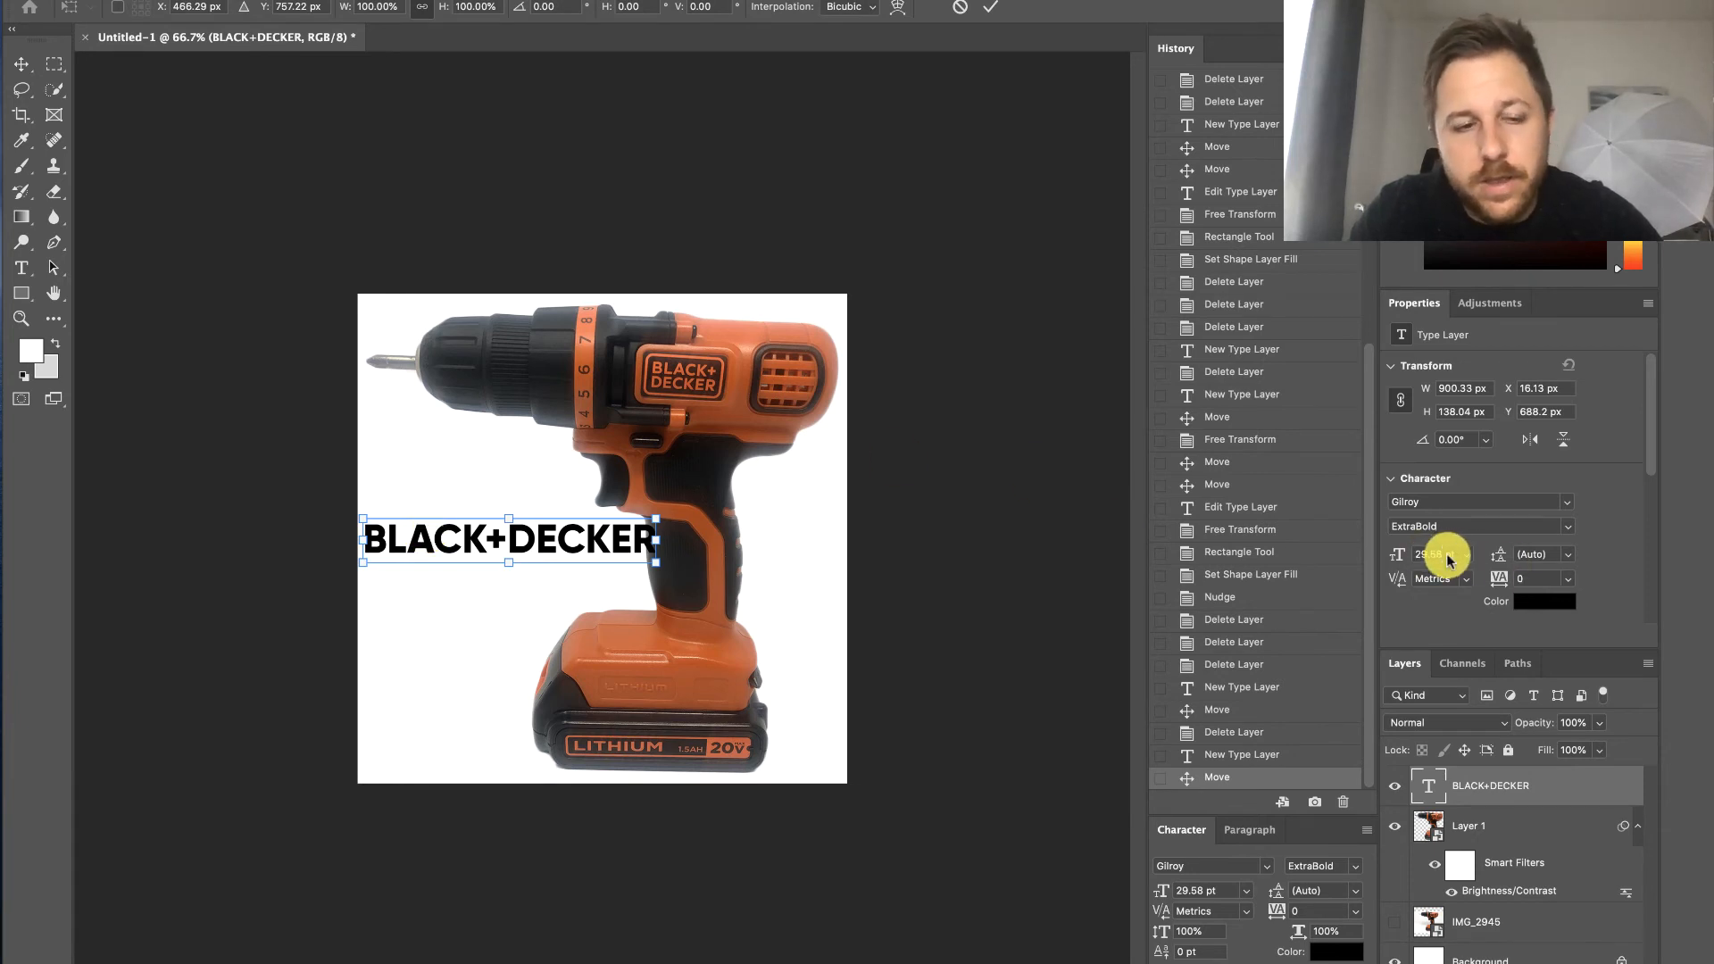
{"action": "left_click_drag", "start_coordinate": [659, 541], "coordinate": [618, 541]}
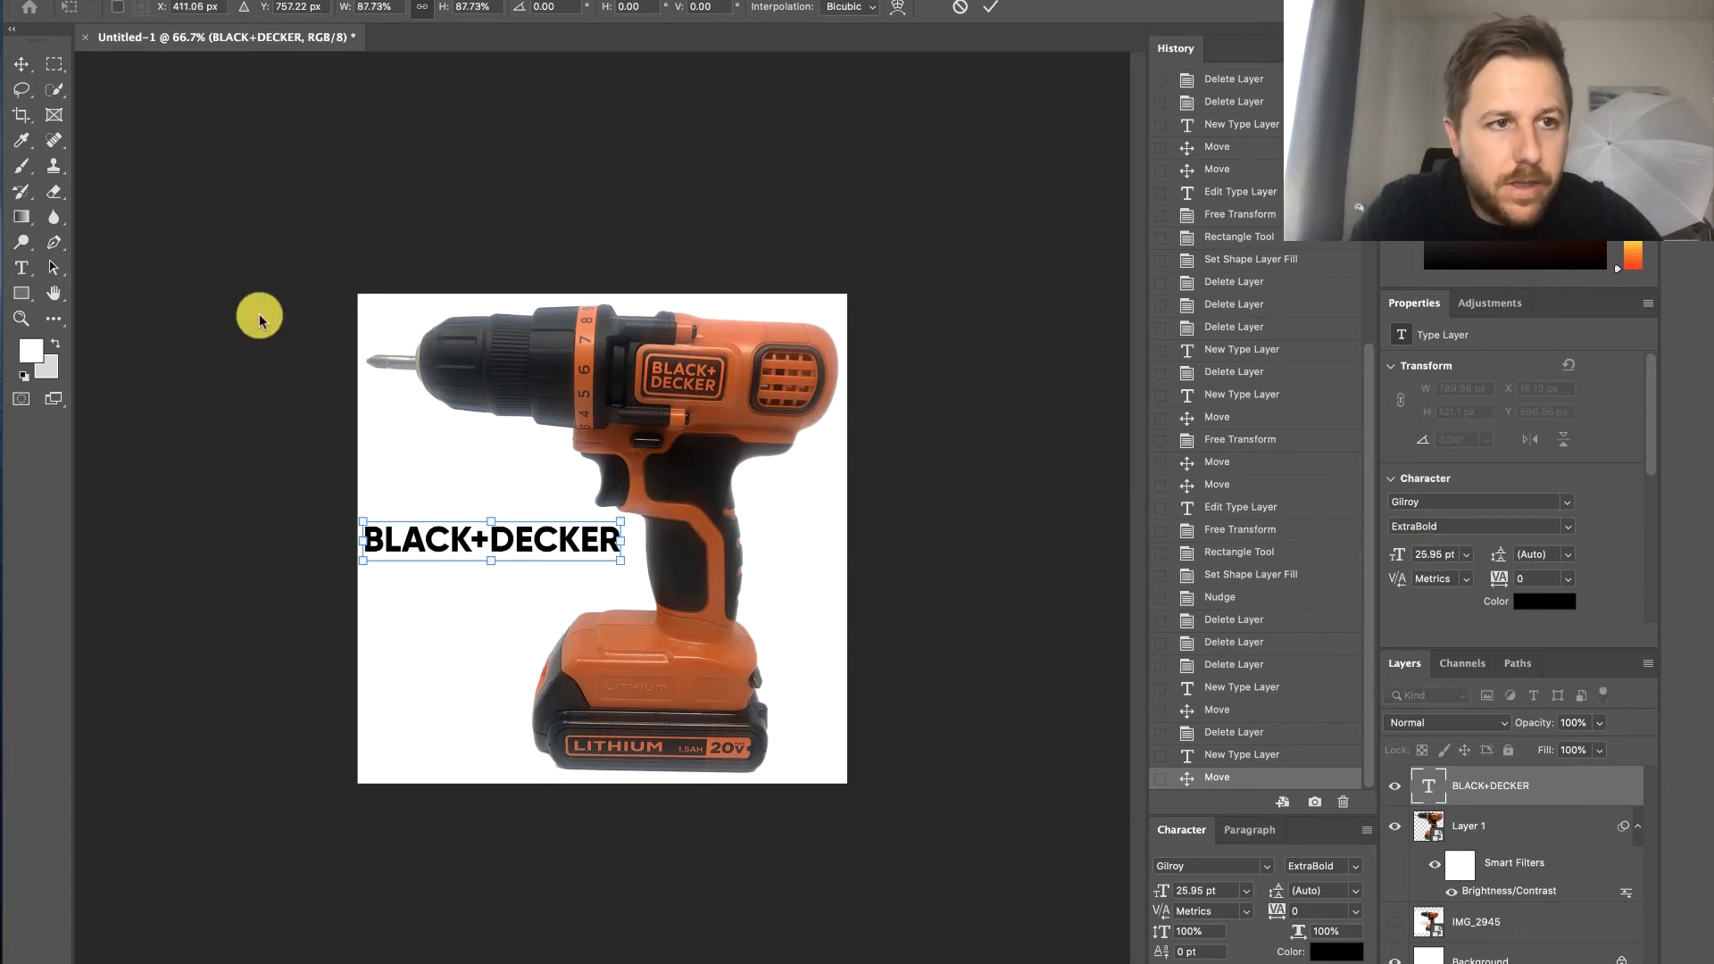
{"action": "left_click", "coordinate": [22, 66]}
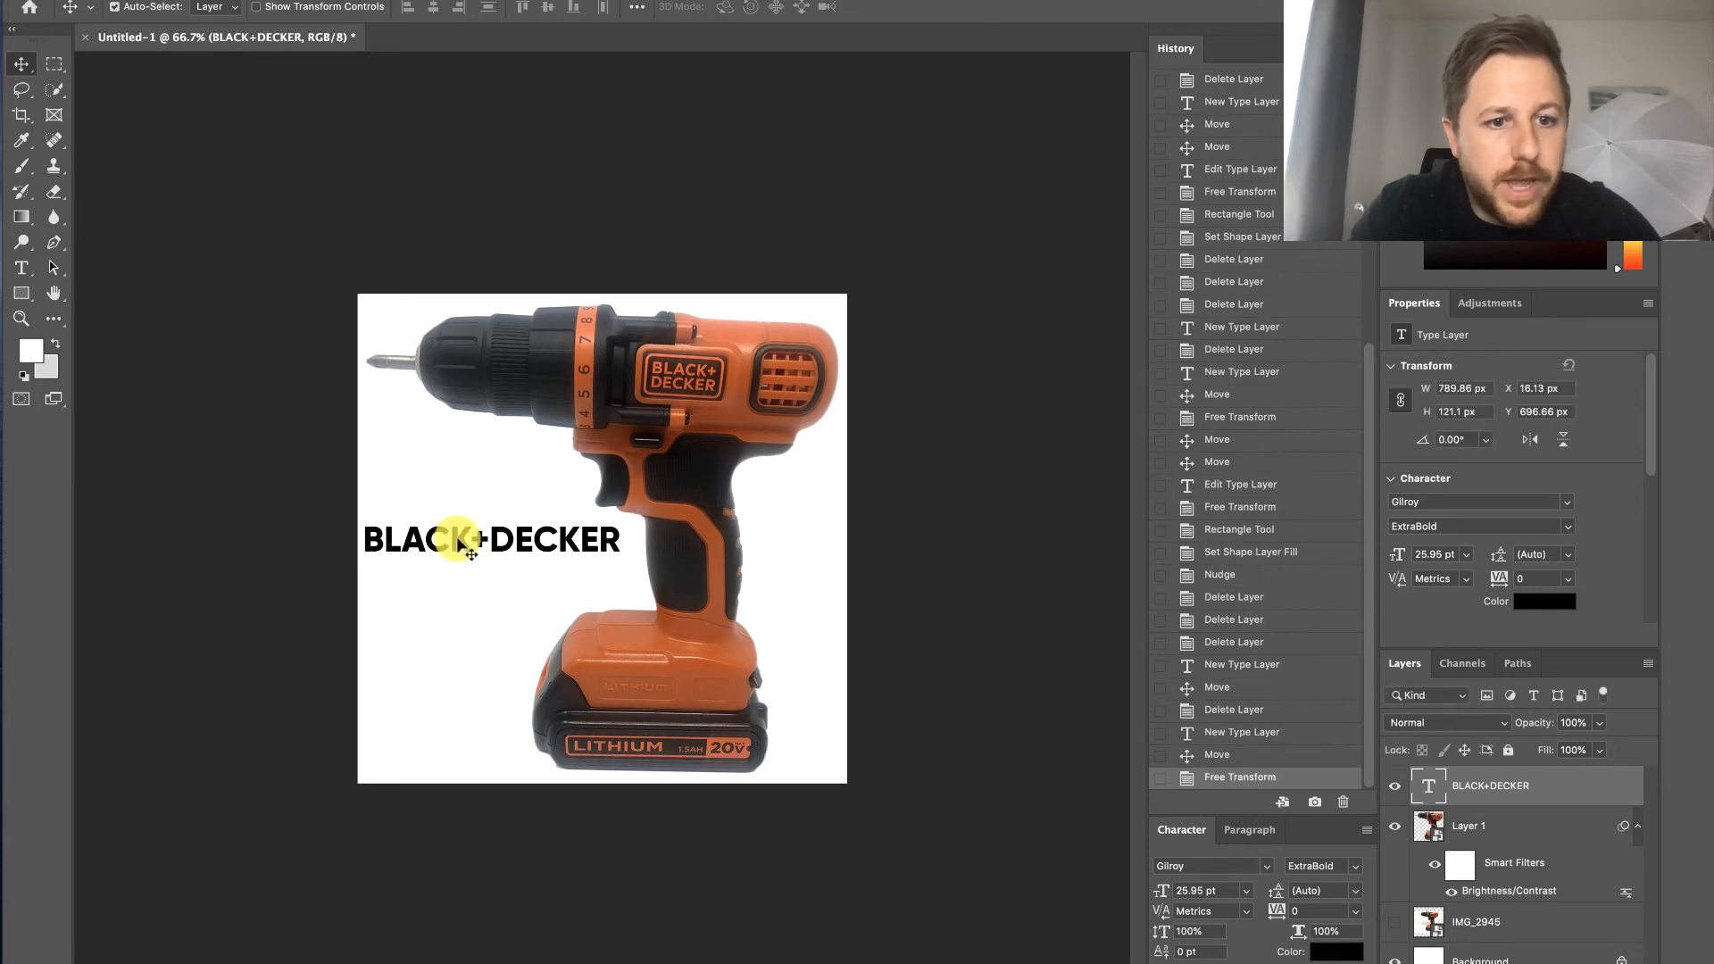
- Duplicate the BLACK+DECKER text directly below itself and change the copy's wording to "POWER DRILL"
{"action": "left_click_drag", "start_coordinate": [458, 557], "coordinate": [458, 580]}
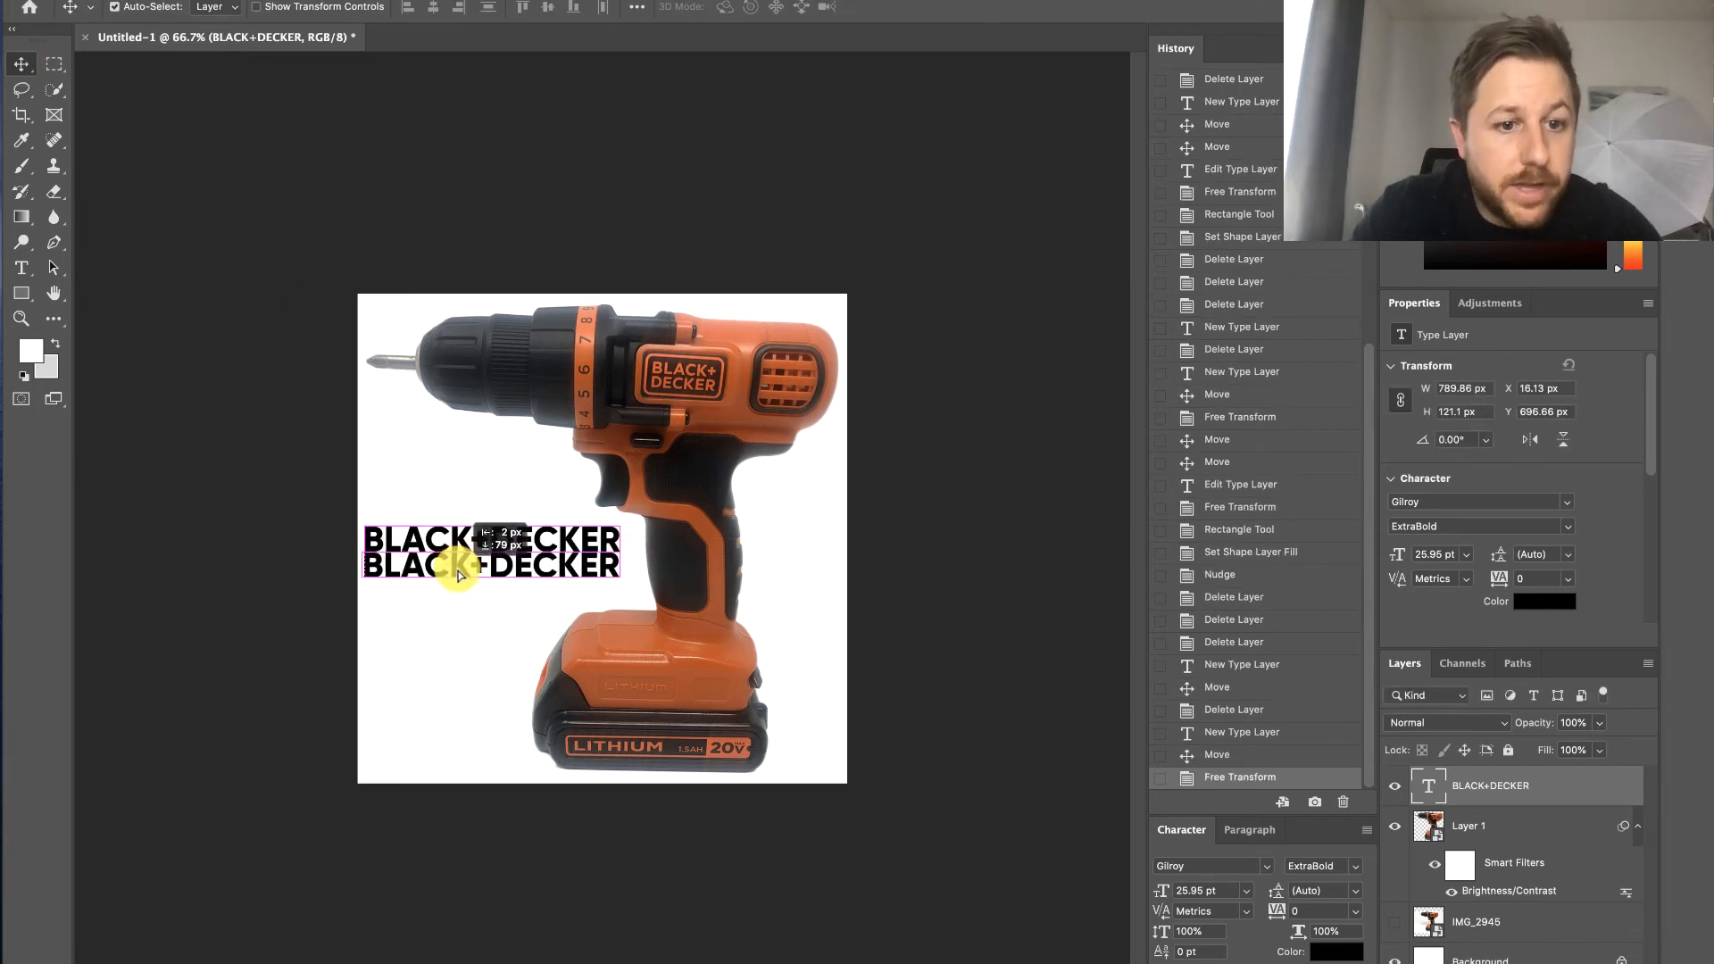
{"action": "double_click", "coordinate": [455, 571]}
{"action": "type", "text": "POWER"}
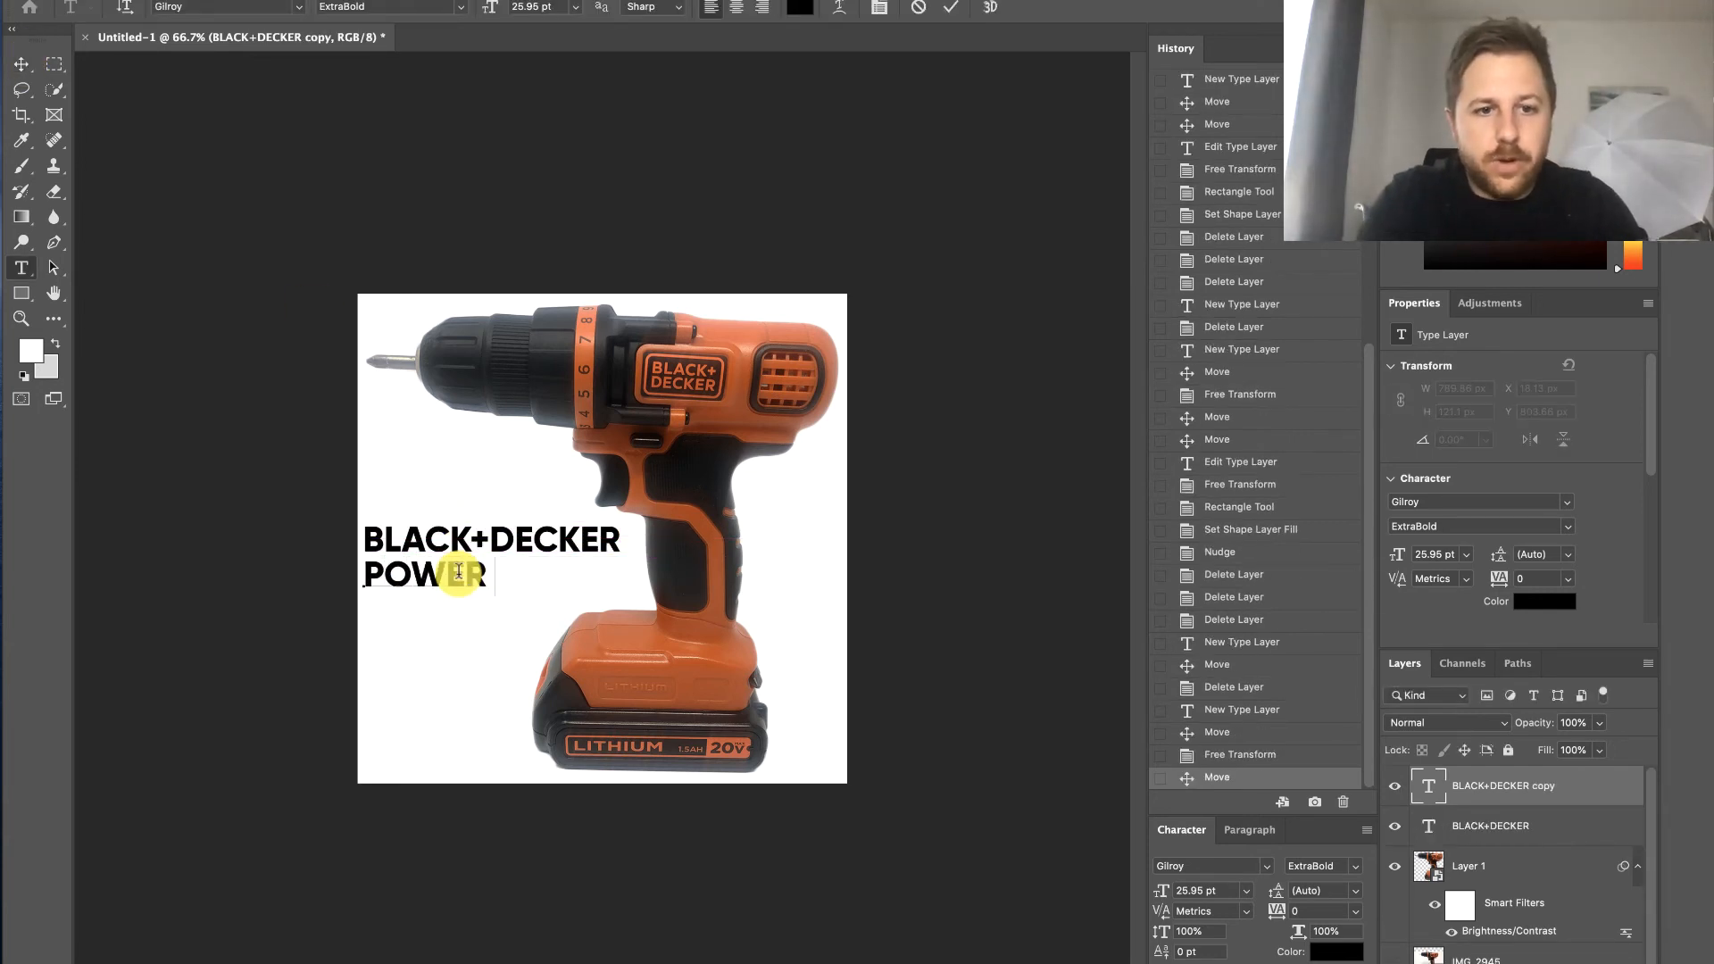
{"action": "type", "text": " DRILL"}
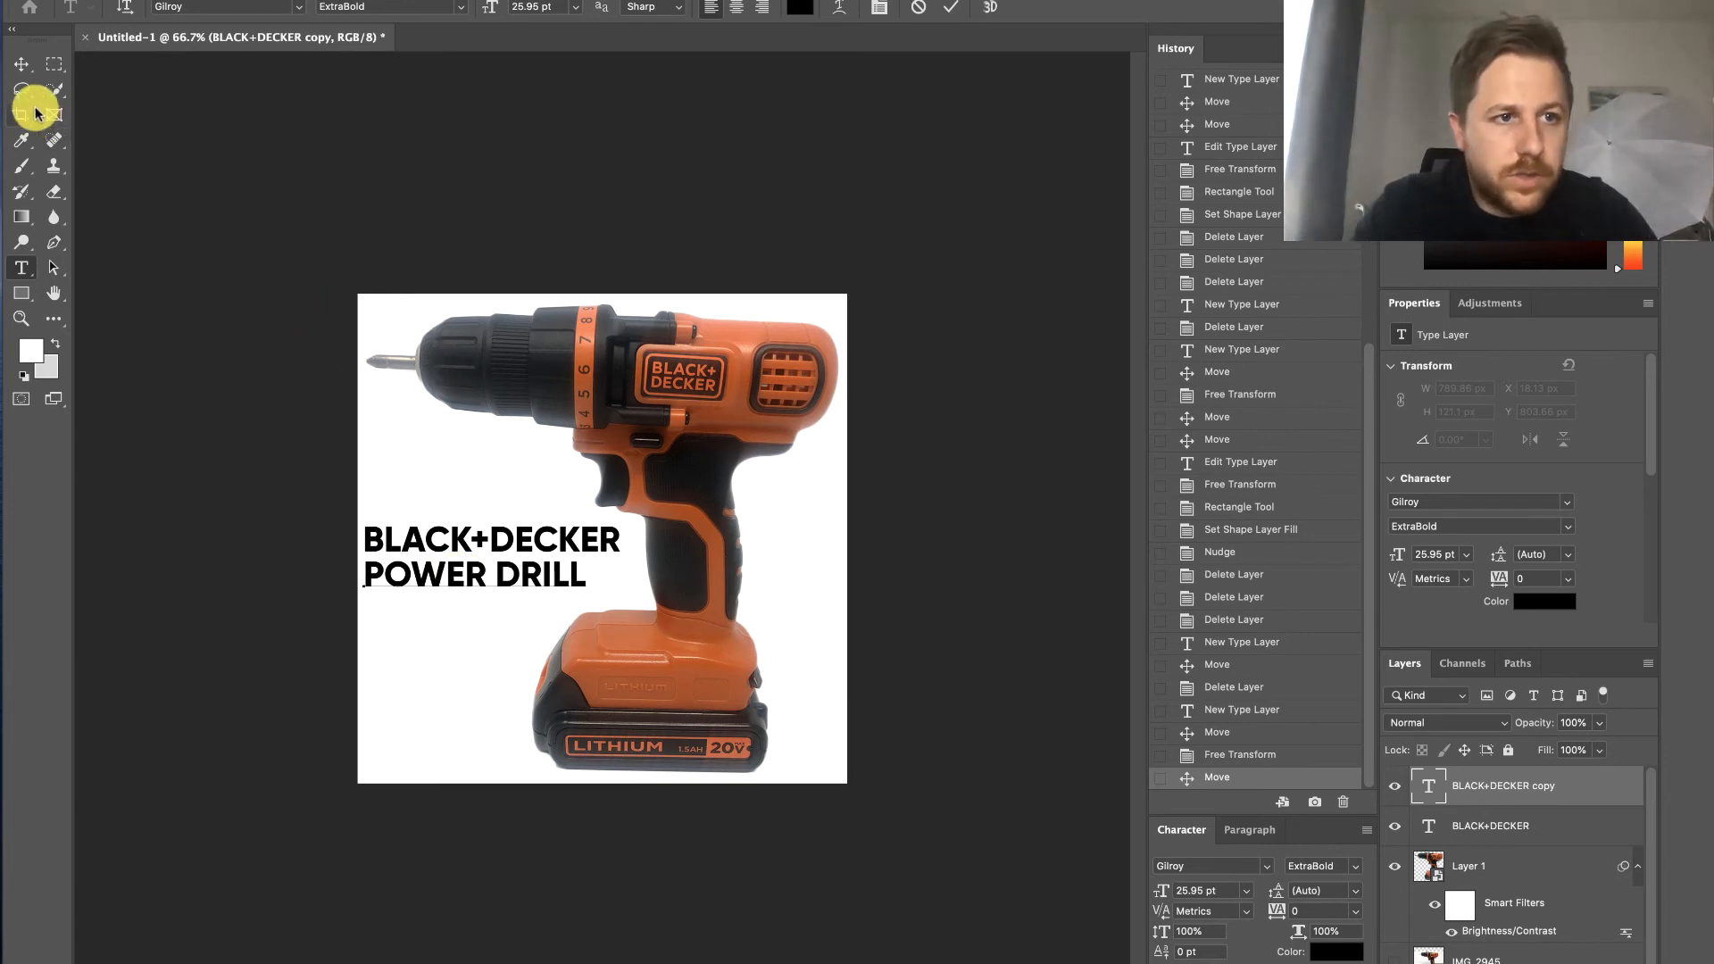
{"action": "left_click", "coordinate": [20, 64]}
- Scale the BLACK+DECKER text proportionally to about 86.5% so its width matches the POWER DRILL line
{"action": "left_click", "coordinate": [464, 545]}
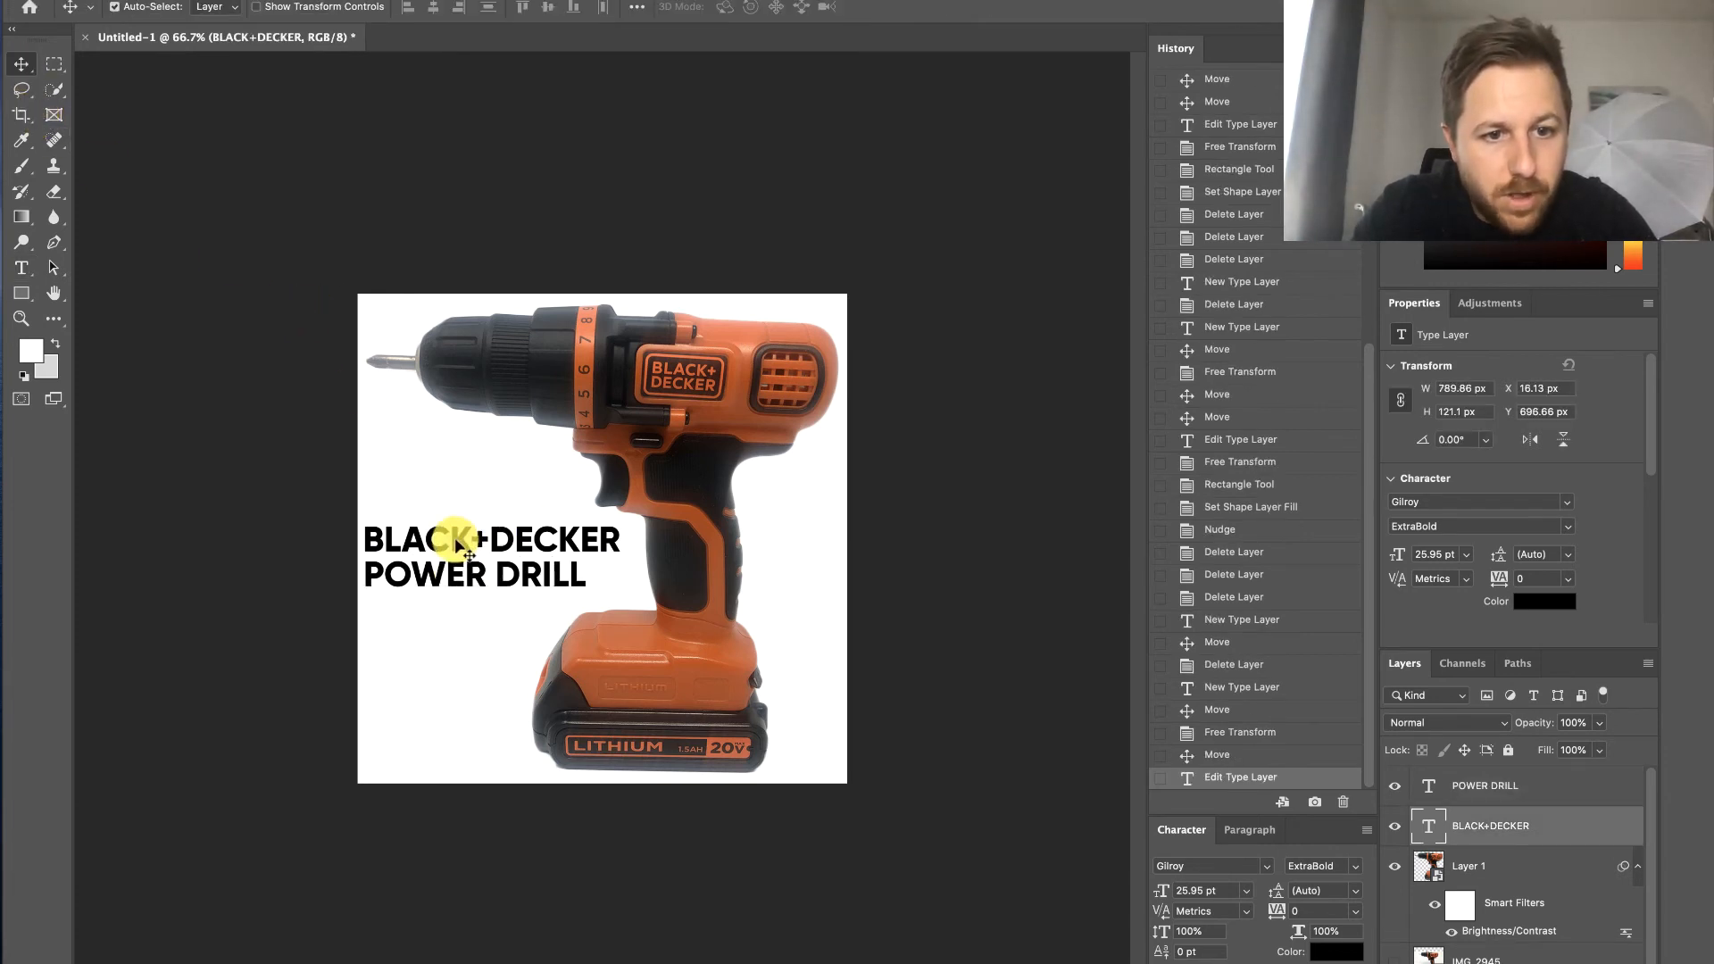
{"action": "left_click", "coordinate": [1435, 560]}
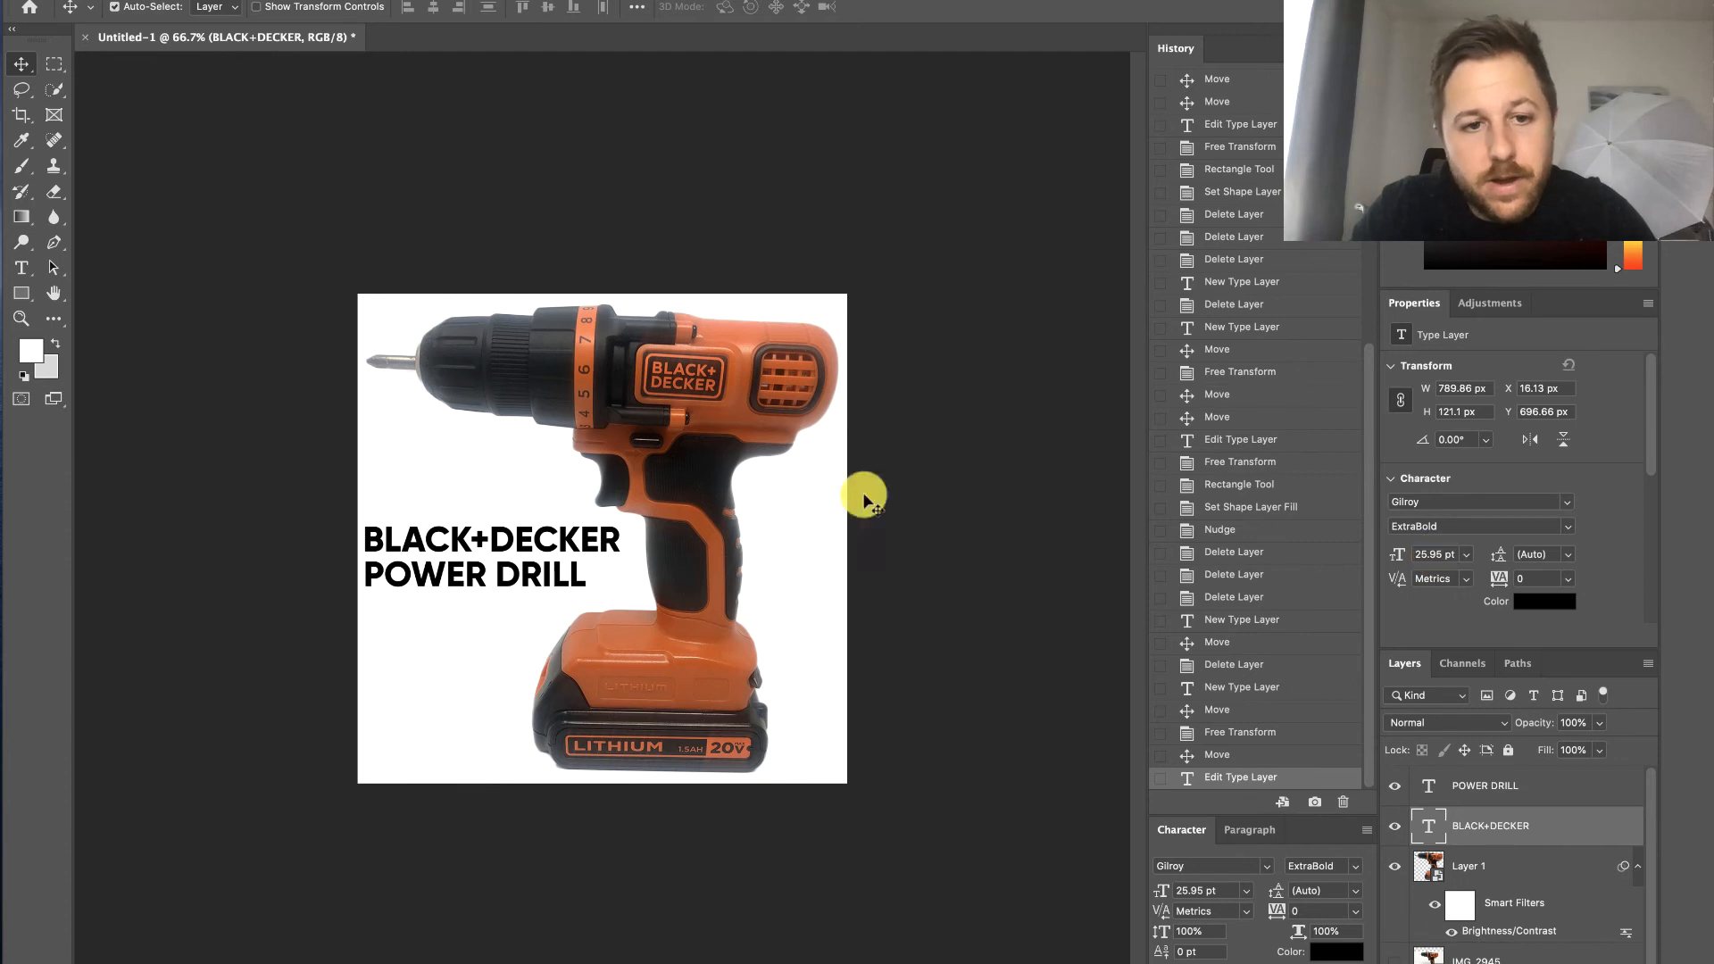
{"action": "key", "text": "ctrl+t"}
{"action": "left_click_drag", "start_coordinate": [621, 540], "coordinate": [581, 535]}
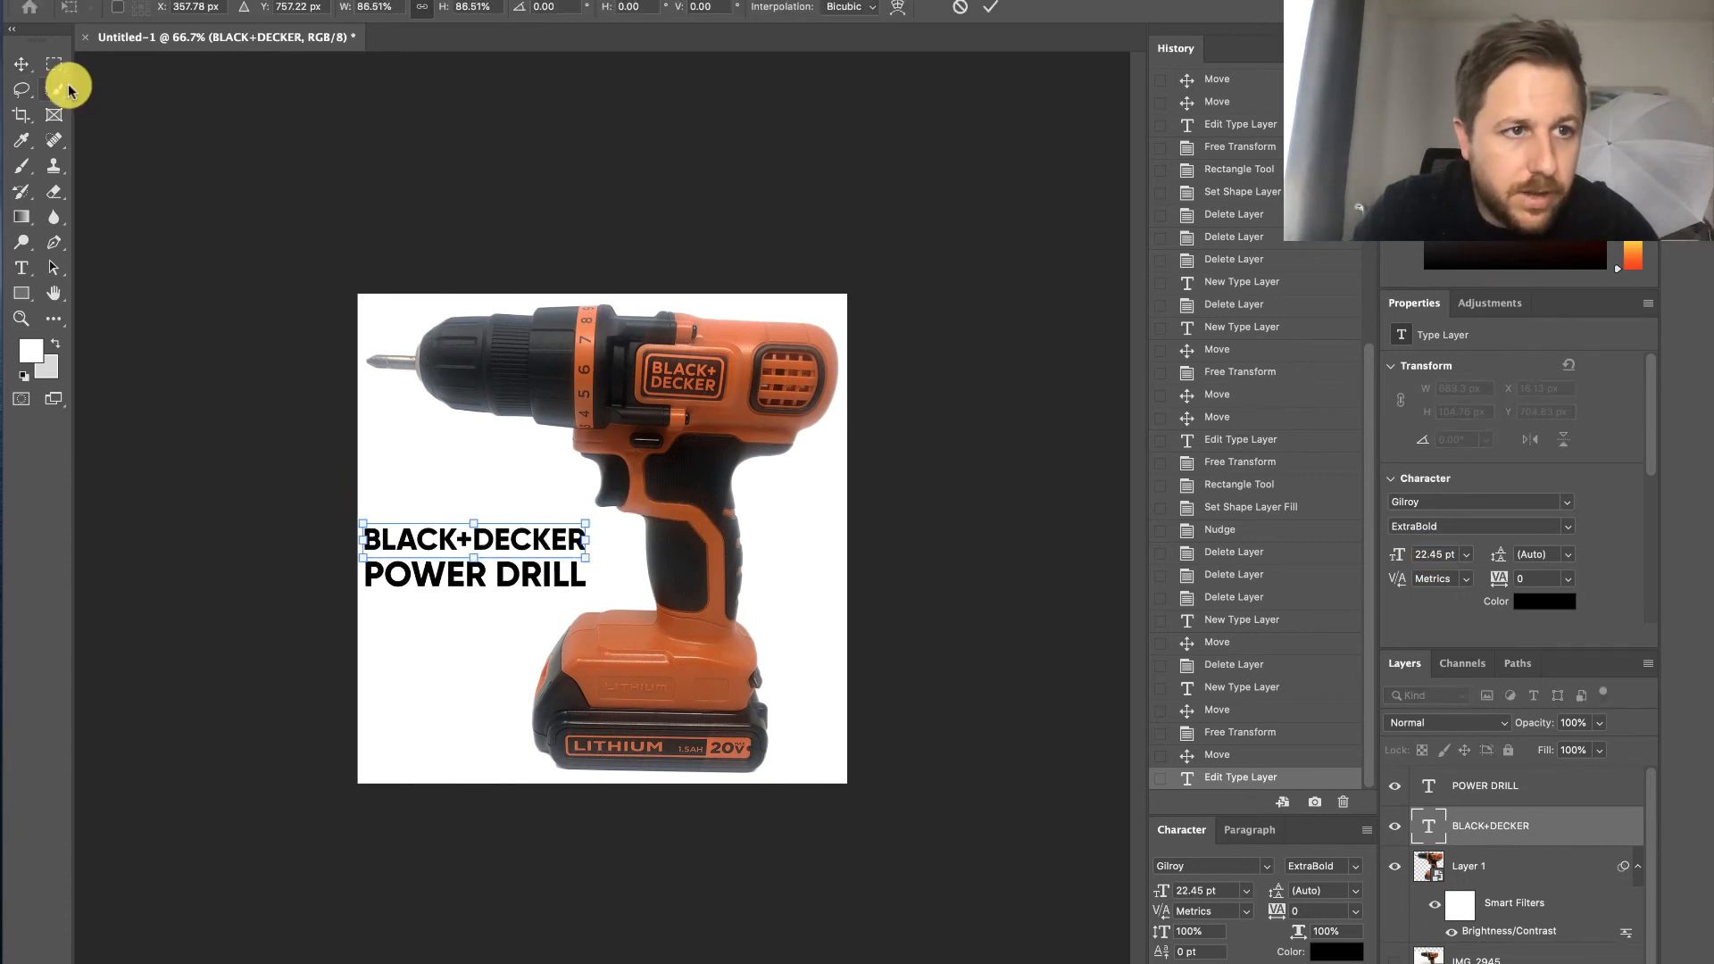
{"action": "left_click", "coordinate": [21, 65]}
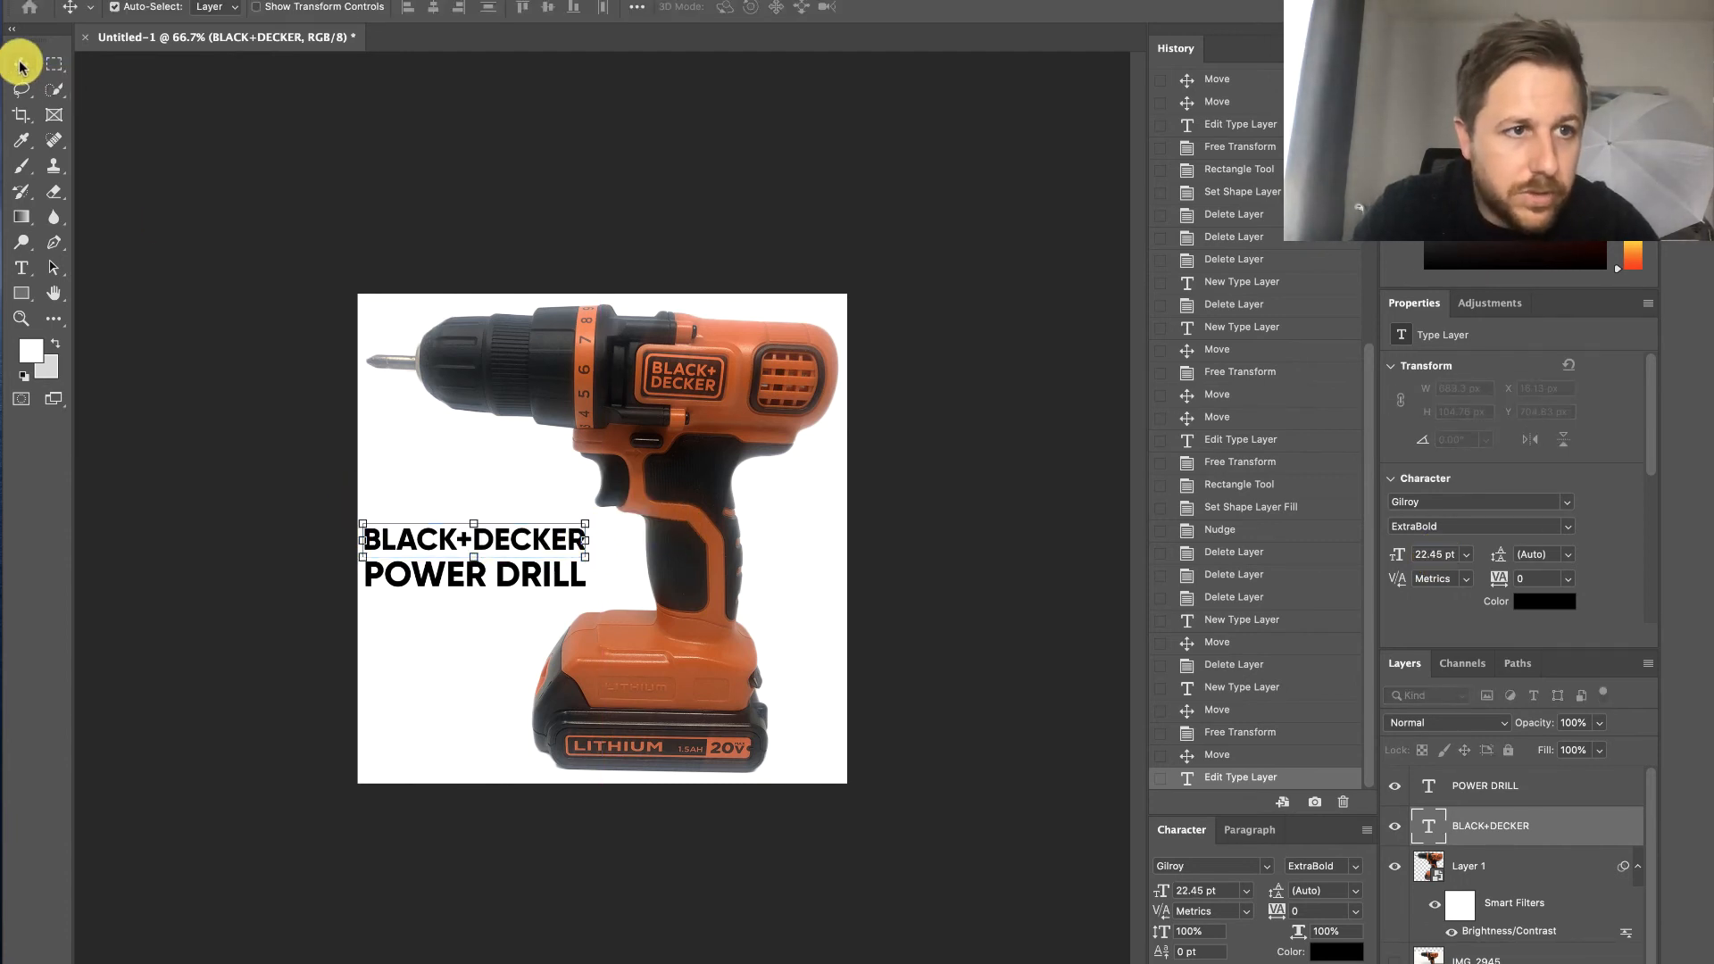
- Draw a rectangle about 695 × 106 px behind the POWER DRILL text and fill it with orange sampled from the drill's numbered ring
{"action": "left_click", "coordinate": [22, 296]}
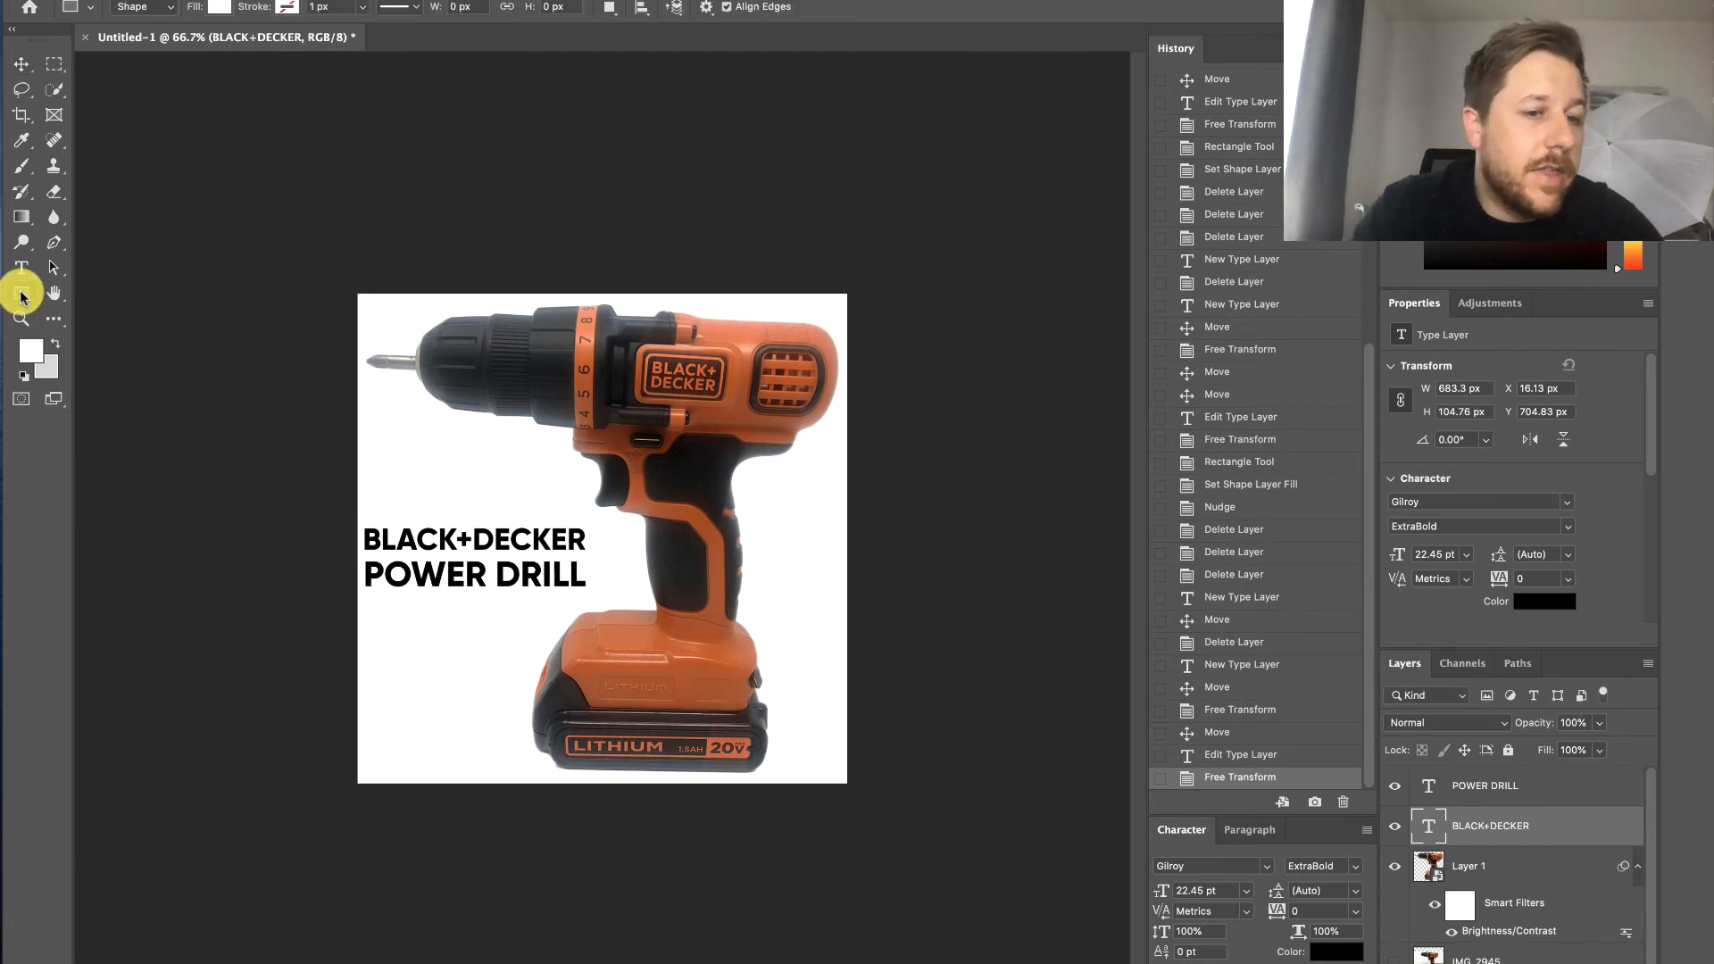
{"action": "left_click_drag", "start_coordinate": [362, 556], "coordinate": [589, 591]}
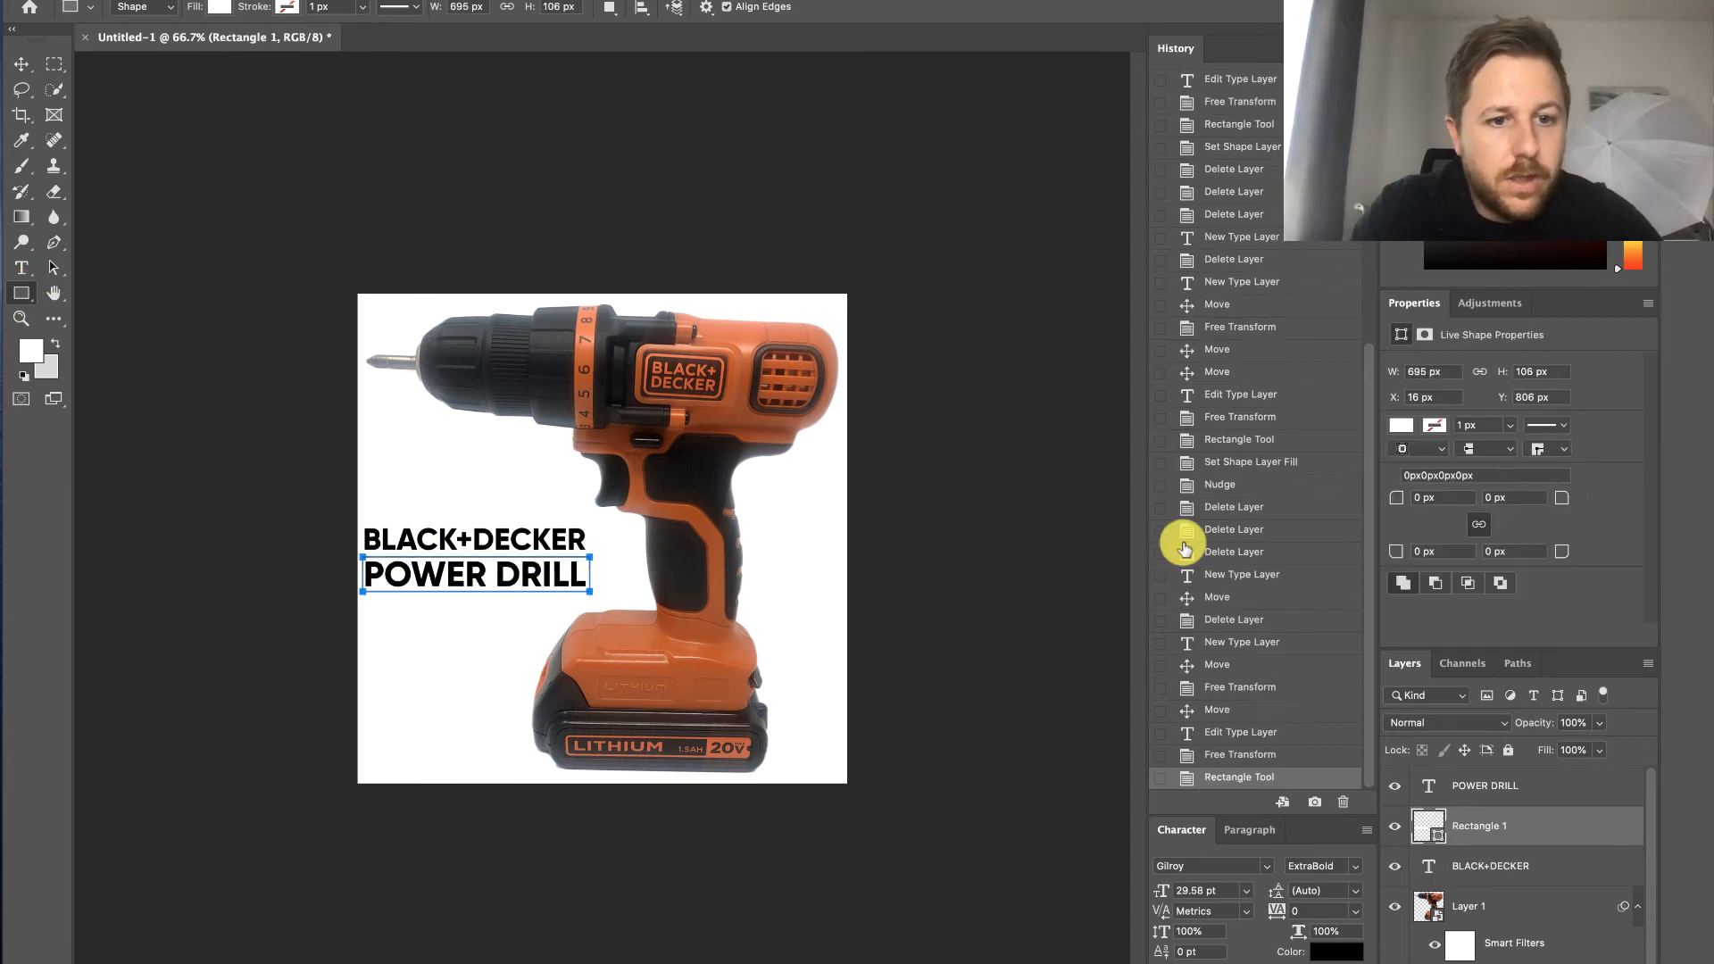
{"action": "left_click", "coordinate": [1401, 428]}
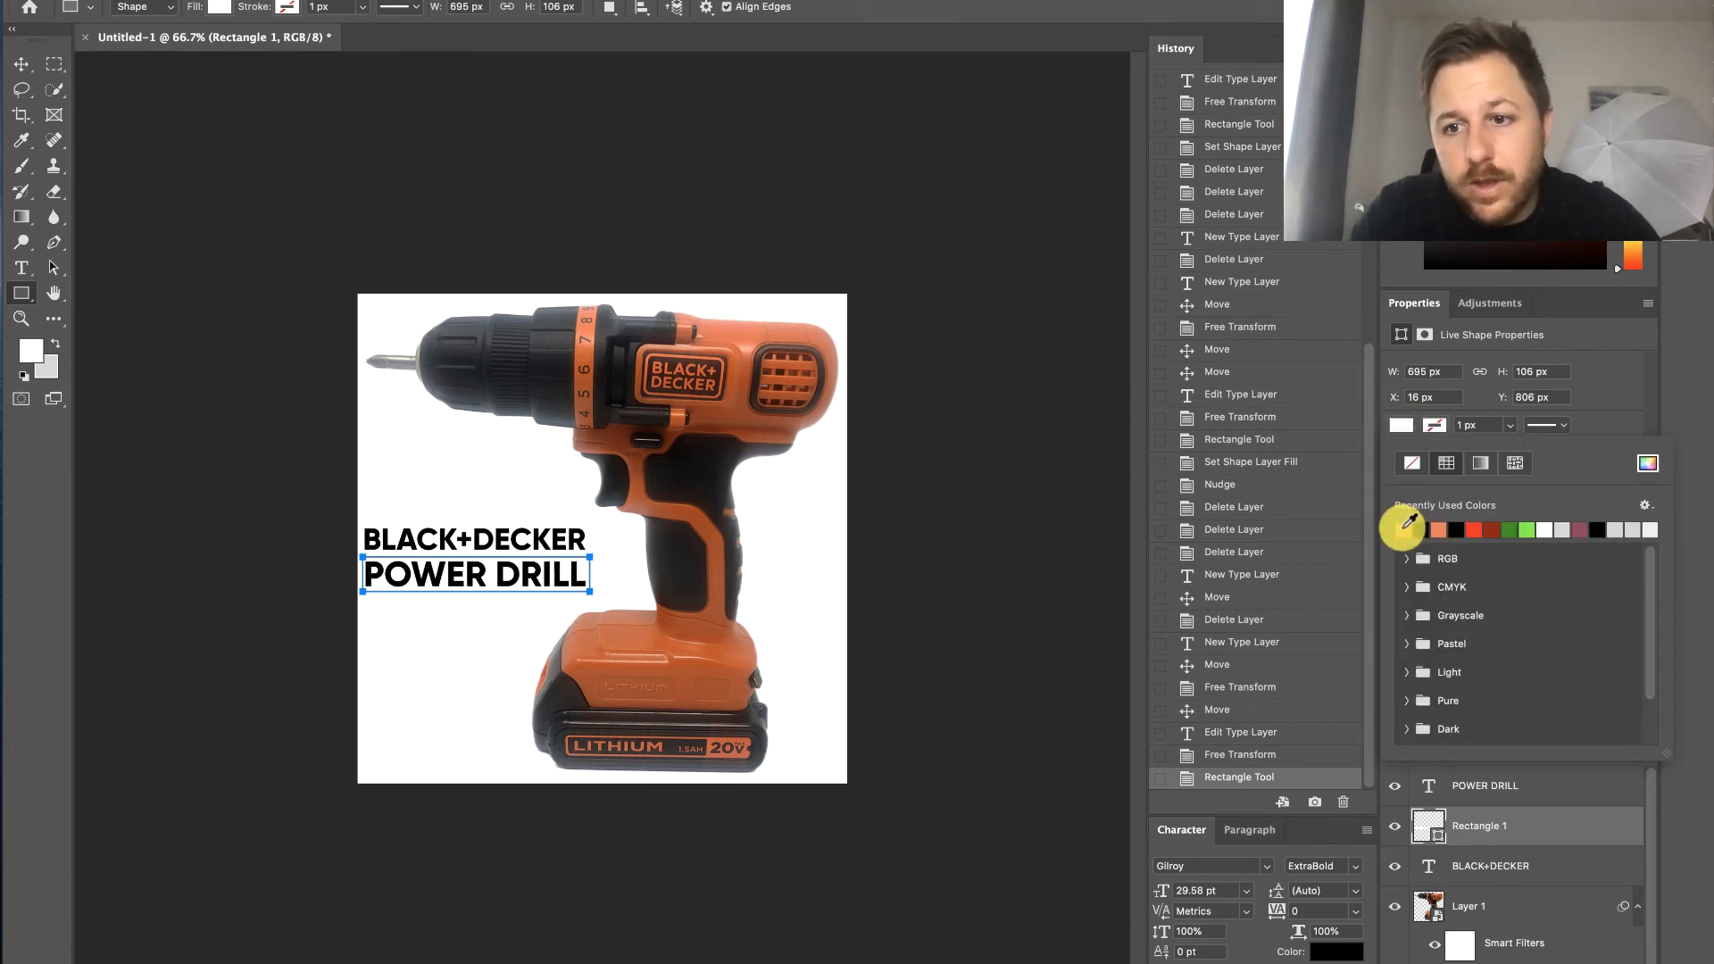
{"action": "left_click", "coordinate": [1648, 464]}
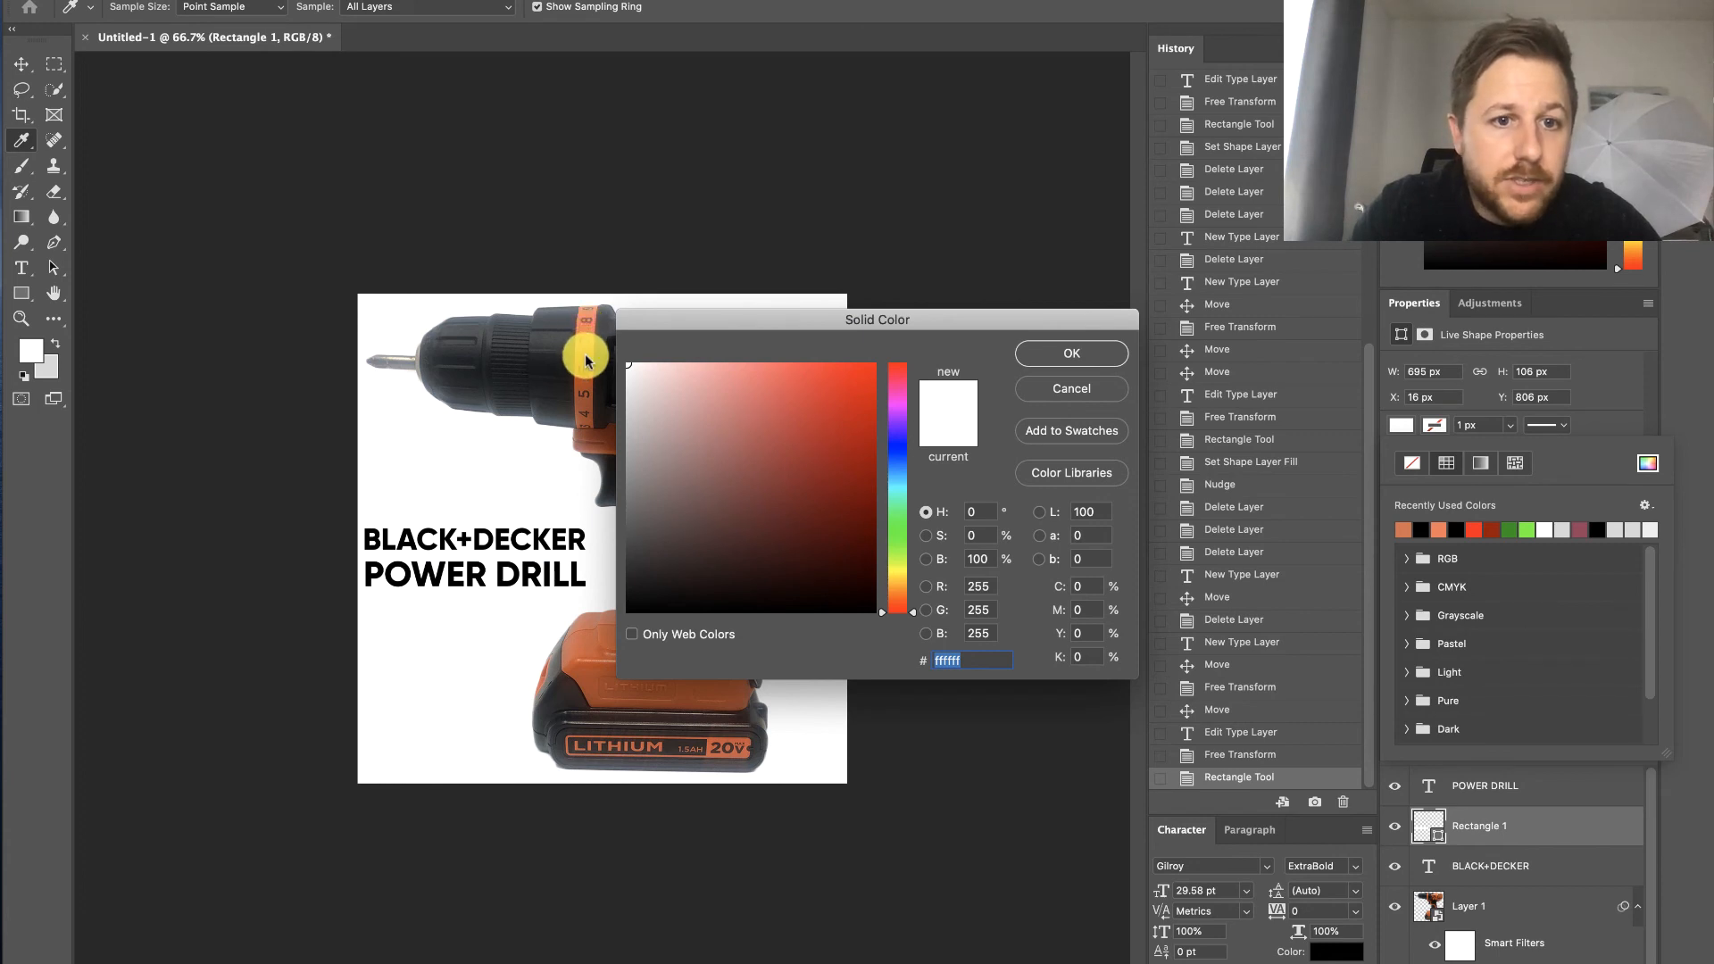
{"action": "left_click", "coordinate": [586, 356]}
{"action": "left_click", "coordinate": [1048, 350]}
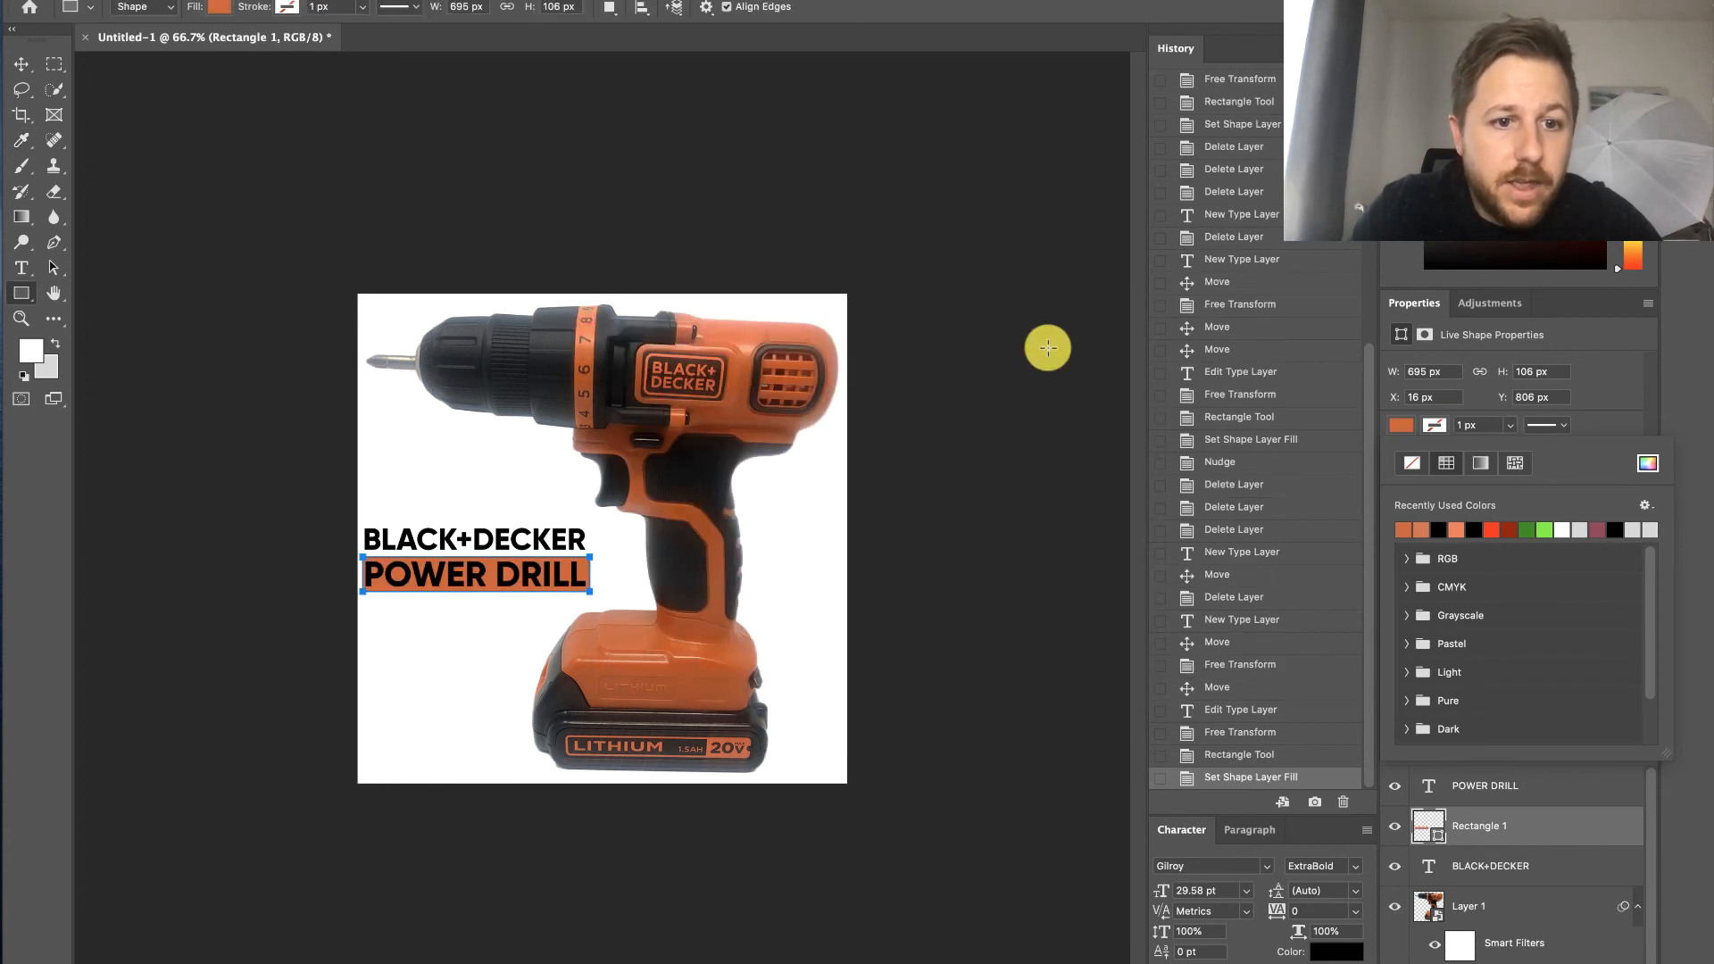
{"action": "left_click", "coordinate": [1487, 912]}
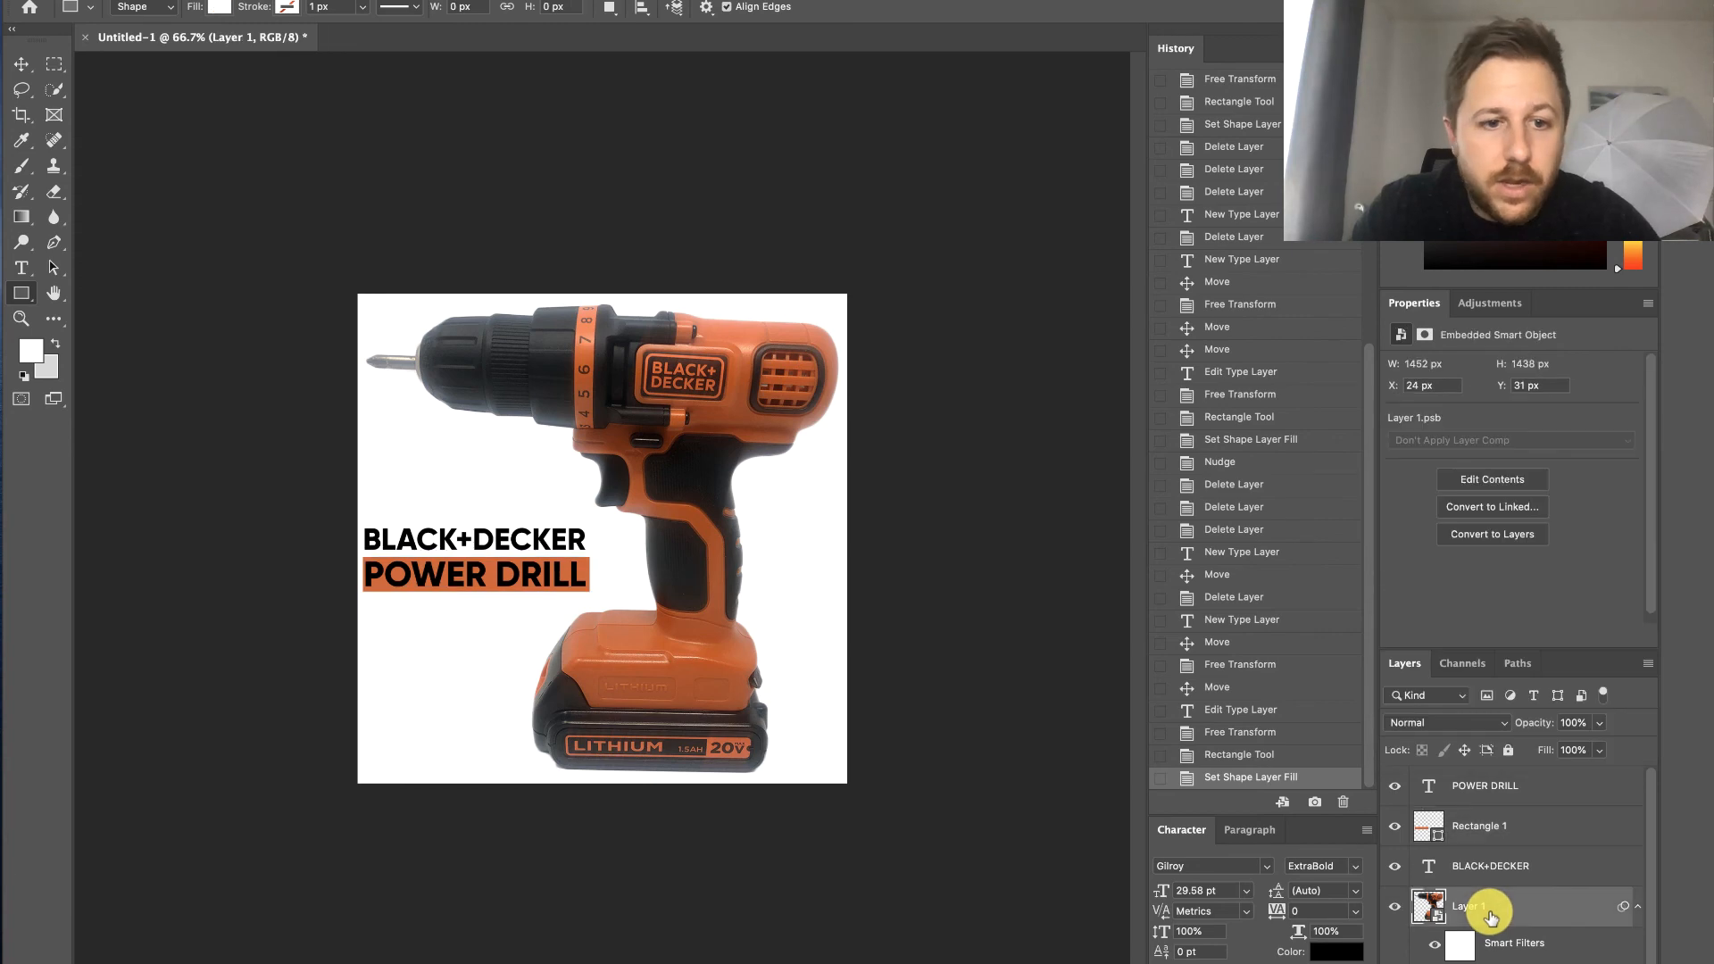